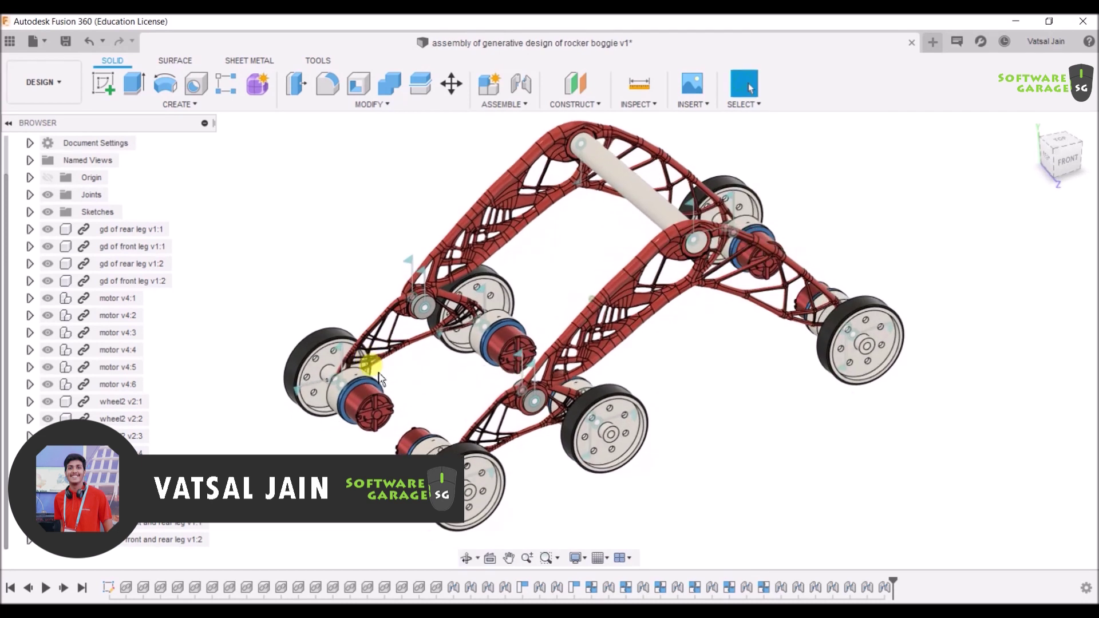
- Hide all the joints of the rocker bogie assembly so their markers no longer clutter the model
middle_click_drag(670, 373, 676, 394)
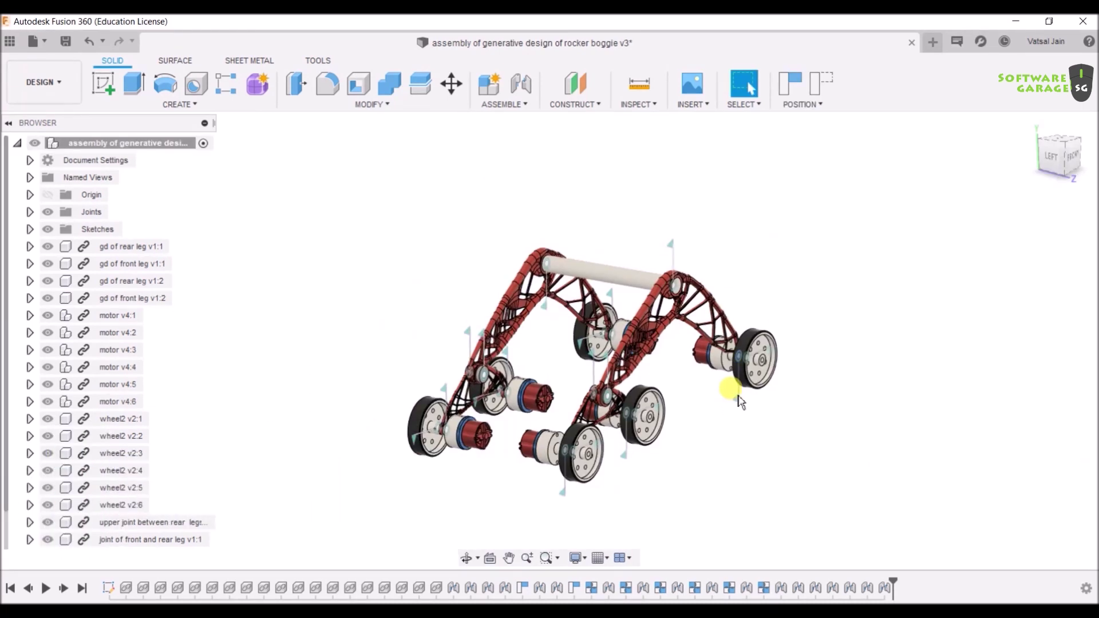
middle_click_drag(752, 415, 864, 410, "shift")
scroll(800, 329, "up", 3)
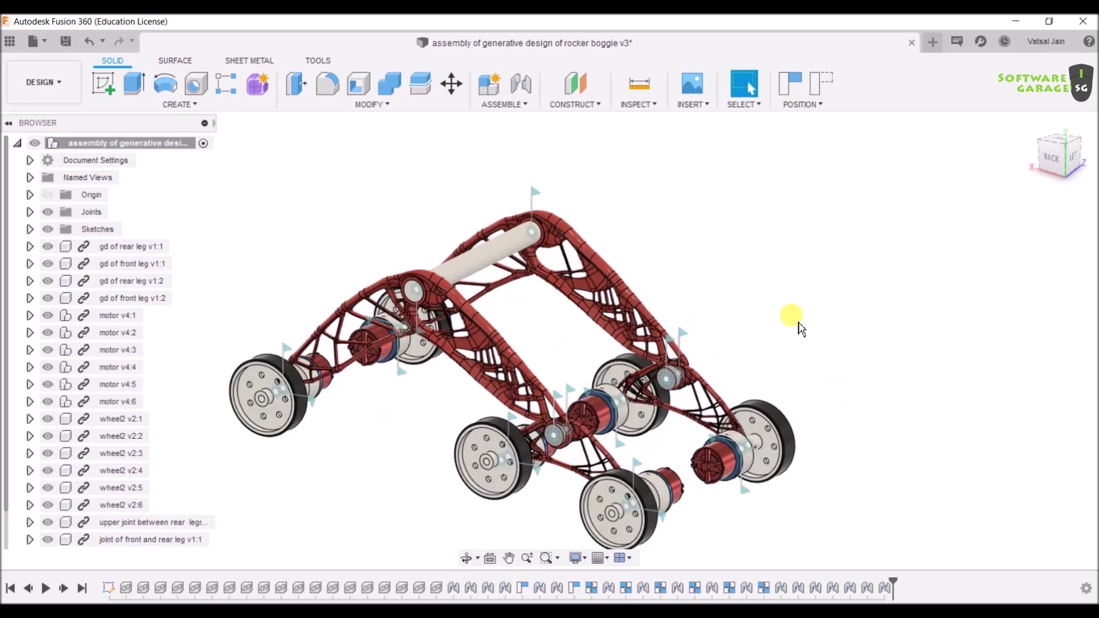
scroll(800, 324, "down", 3)
middle_click_drag(830, 327, 746, 303, "shift")
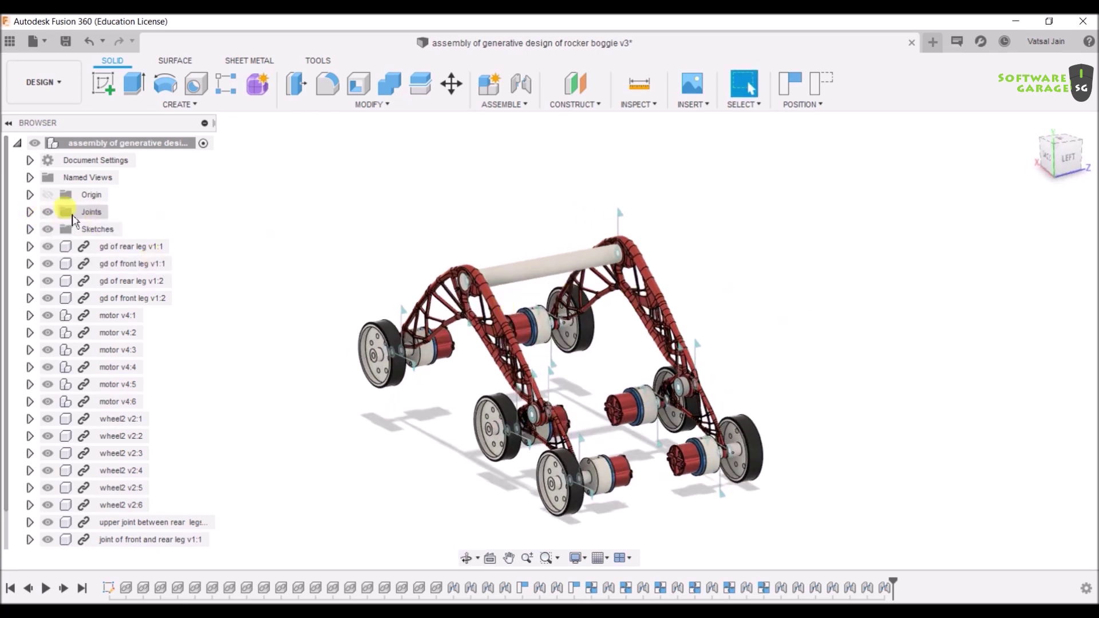
left_click(48, 215)
left_click(48, 213)
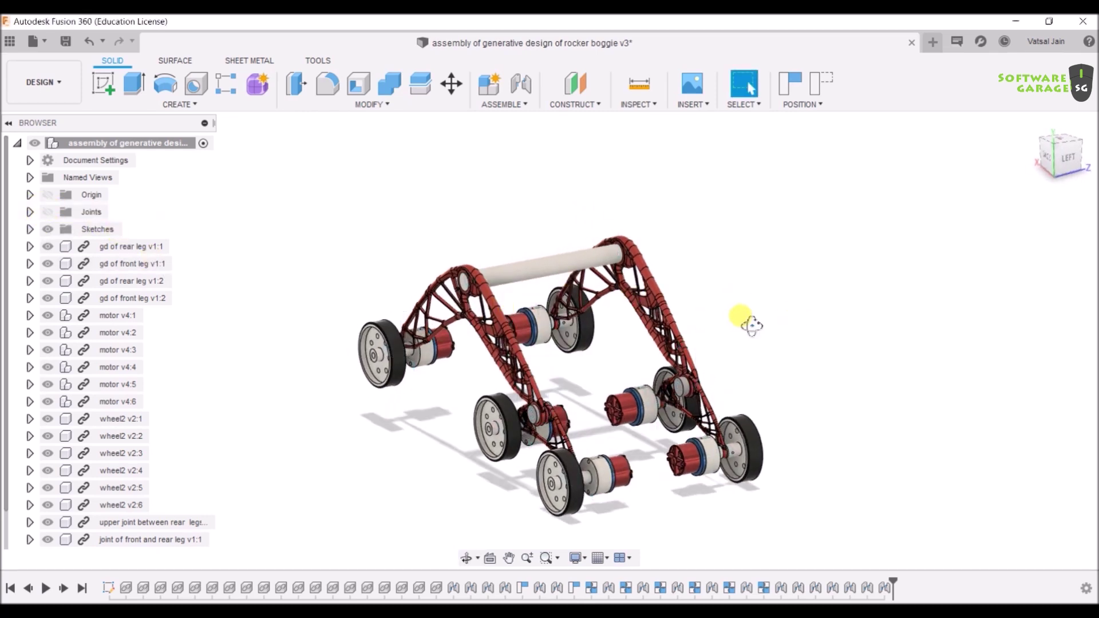
- Face the assembly from the Left view and make the origin planes visible
middle_click_drag(737, 318, 105, 285, "shift")
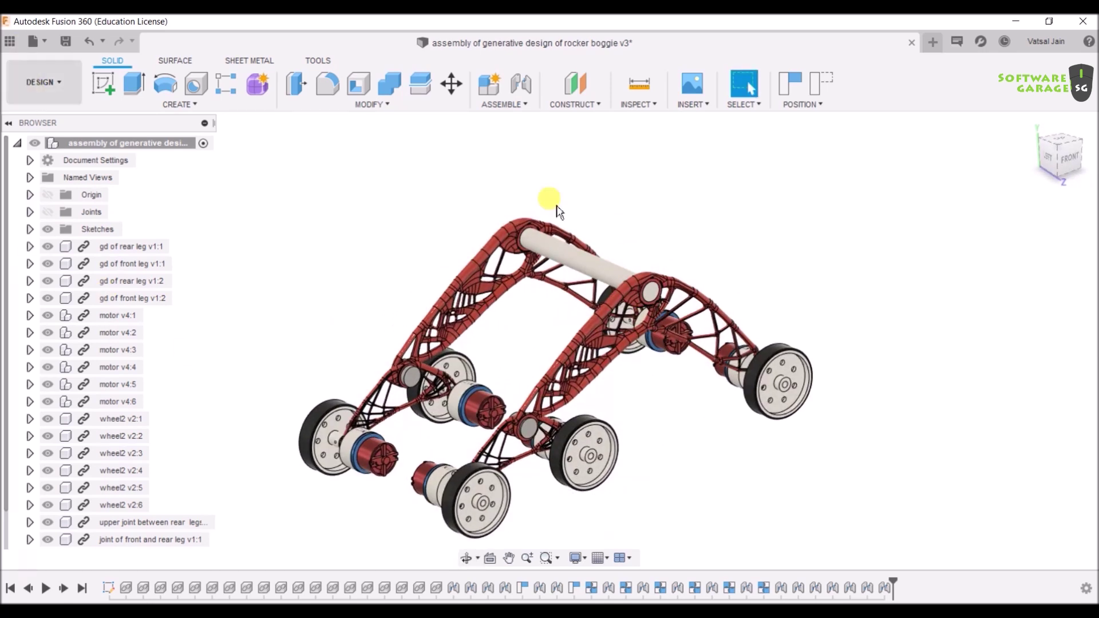
middle_click_drag(832, 351, 881, 290, "shift")
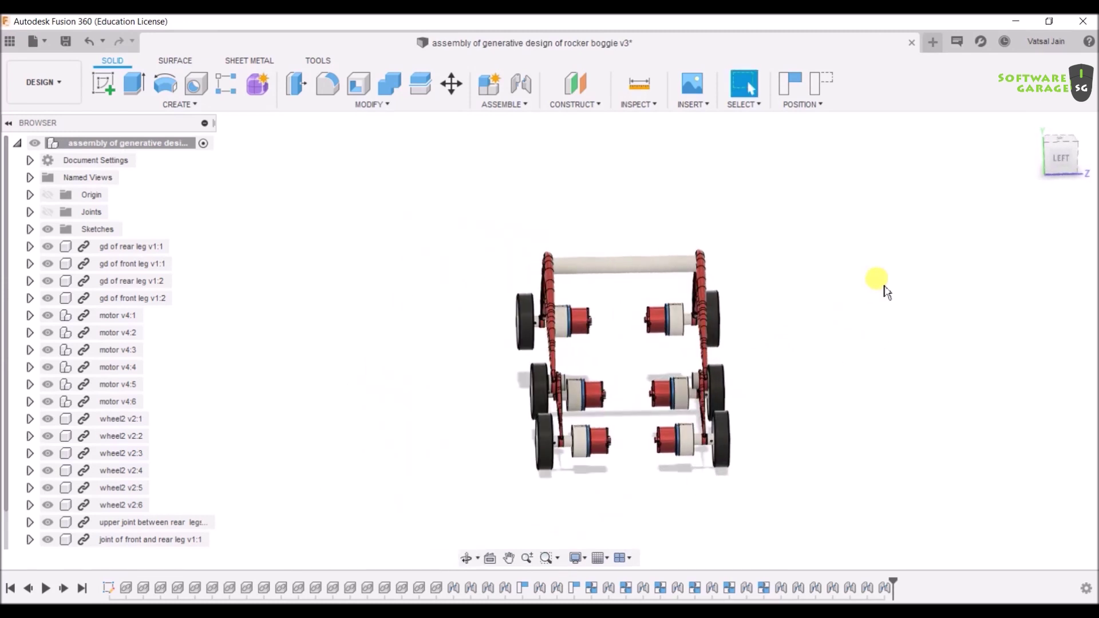
left_click(1062, 168)
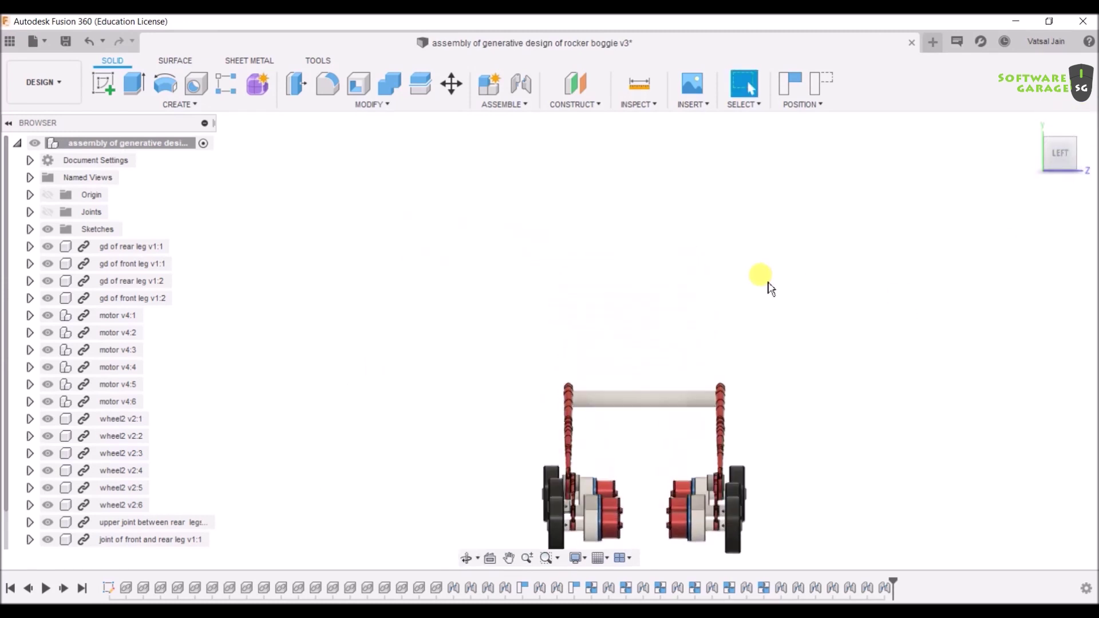
middle_click_drag(790, 400, 741, 249)
scroll(739, 312, "up", 3)
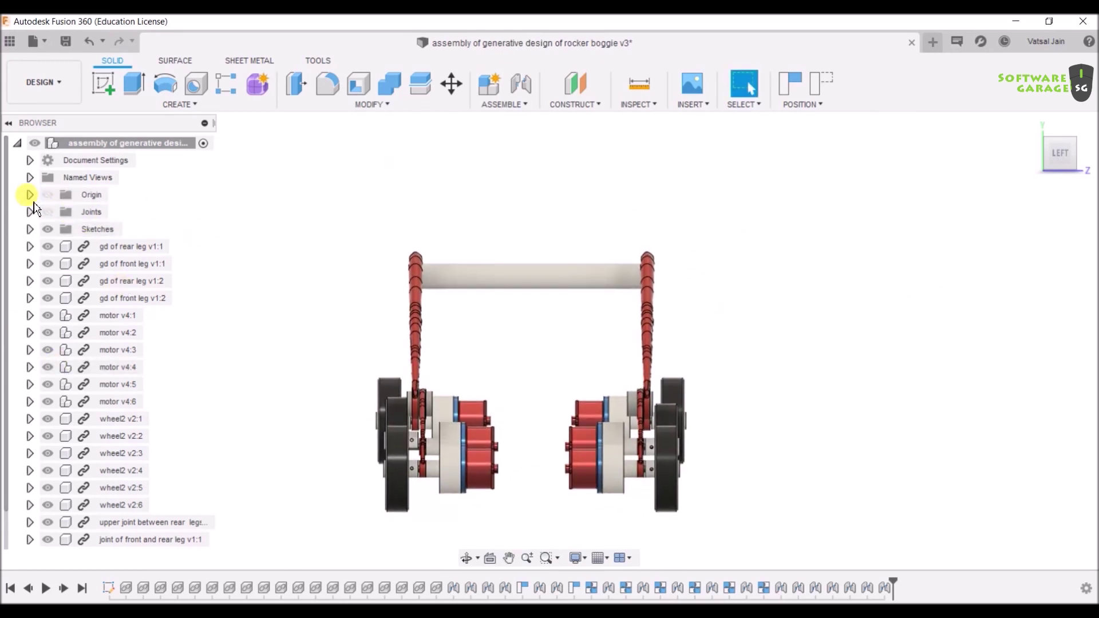
left_click(48, 194)
scroll(753, 383, "down", 2)
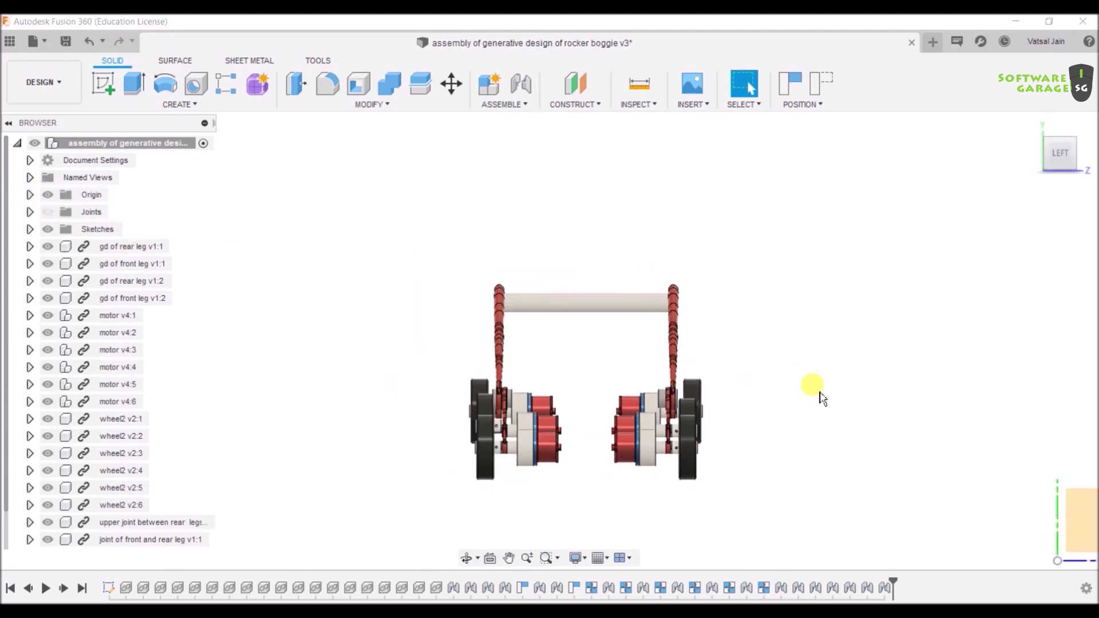
scroll(767, 369, "down", 2)
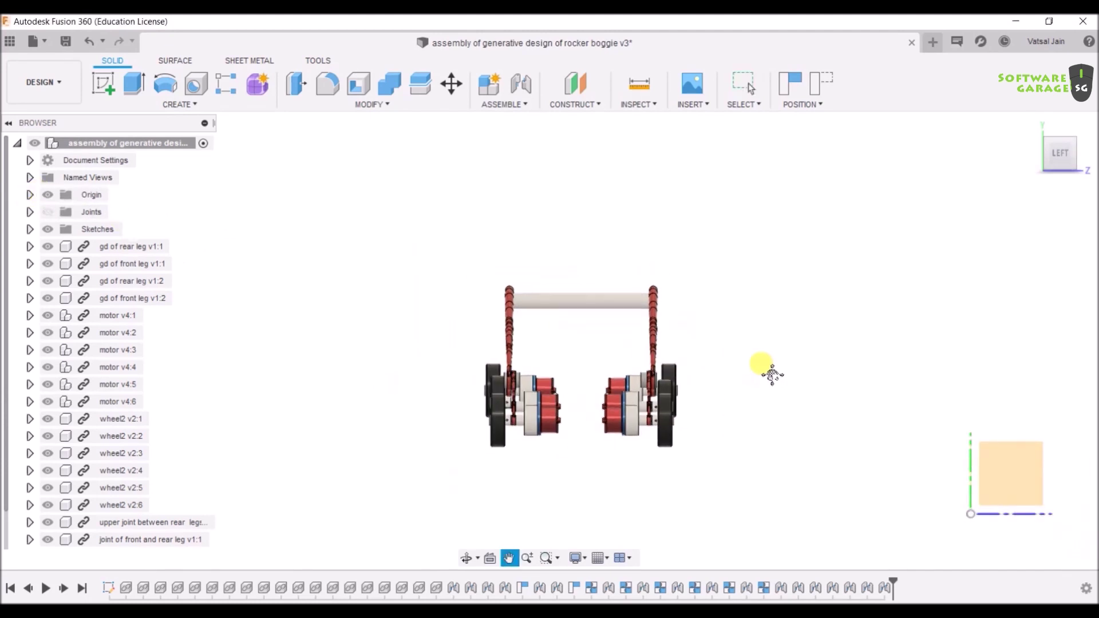
- Start a sketch on the YZ origin plane, capturing the current position of the moved components
left_click(101, 91)
left_click(1001, 464)
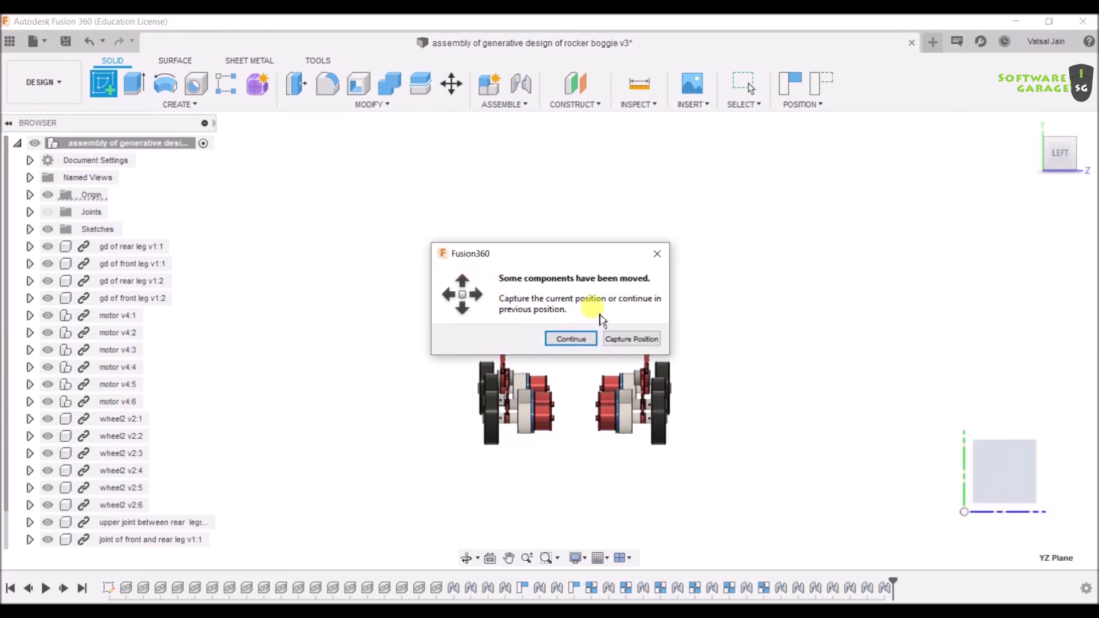
left_click(631, 339)
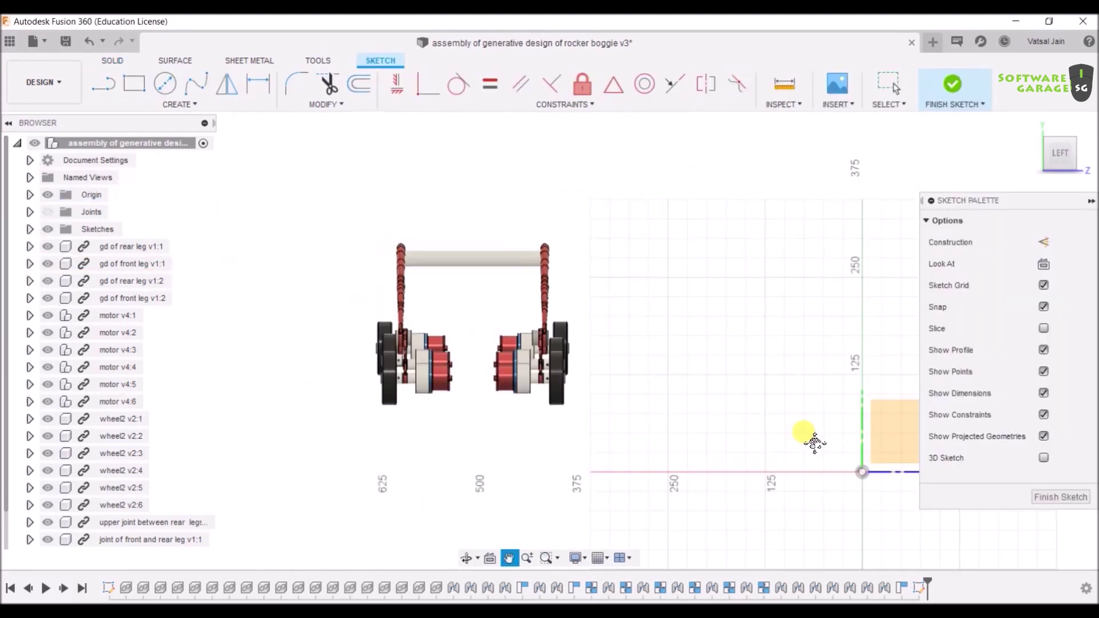
scroll(465, 259, "down", 2)
scroll(474, 265, "up", 5)
scroll(482, 278, "up", 1)
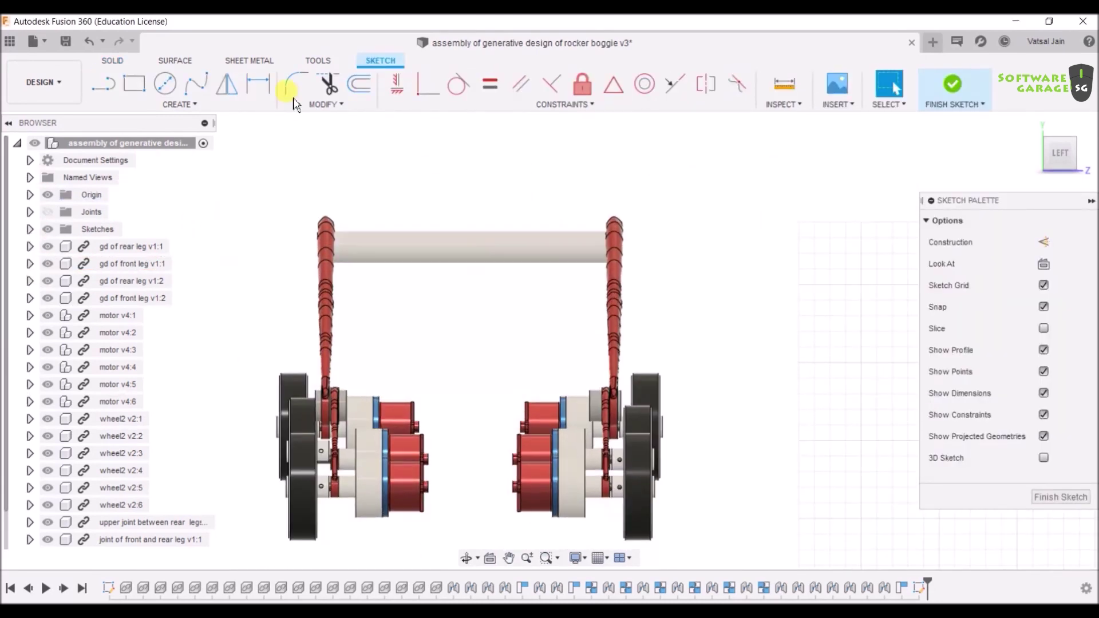
- Add the sketch text "Software Garage" and move it onto the white crossbar joining the two legs
left_click(218, 107)
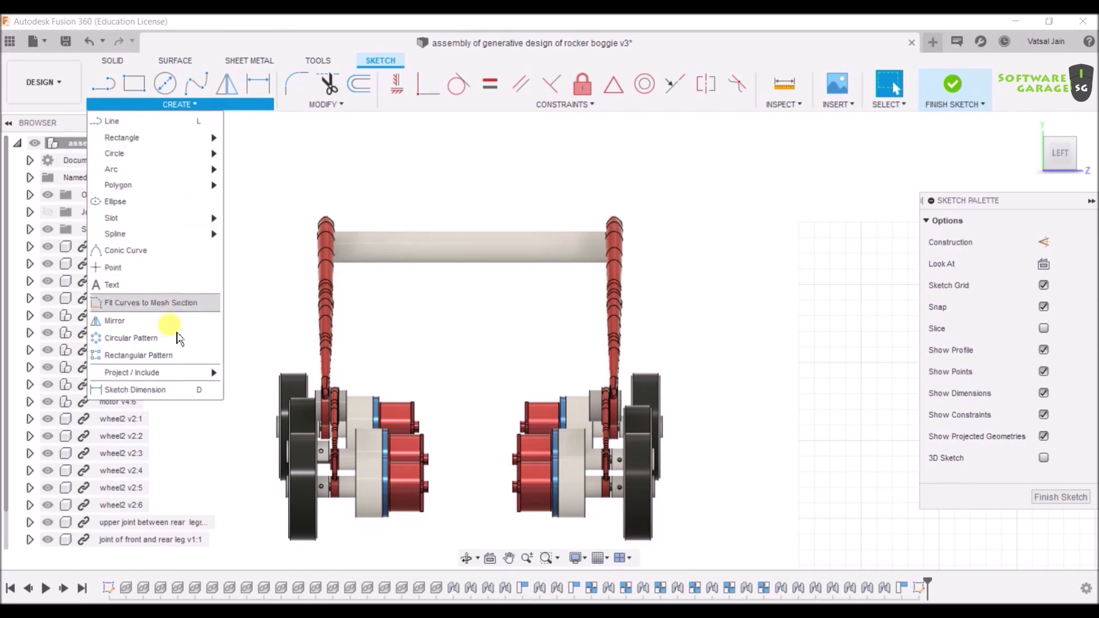
left_click(111, 285)
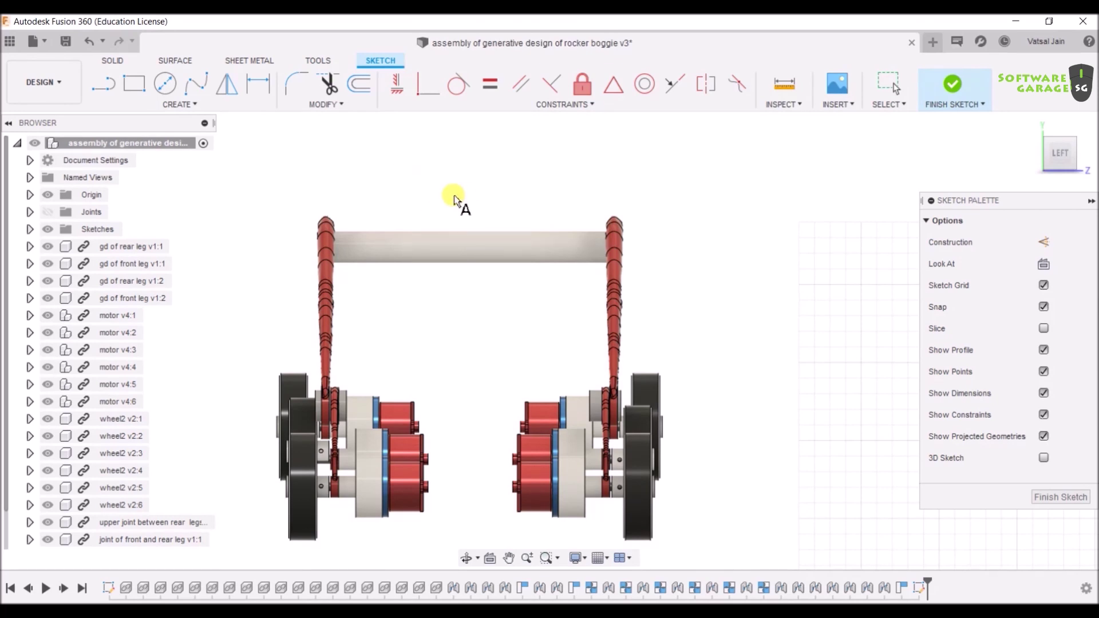
left_click(420, 189)
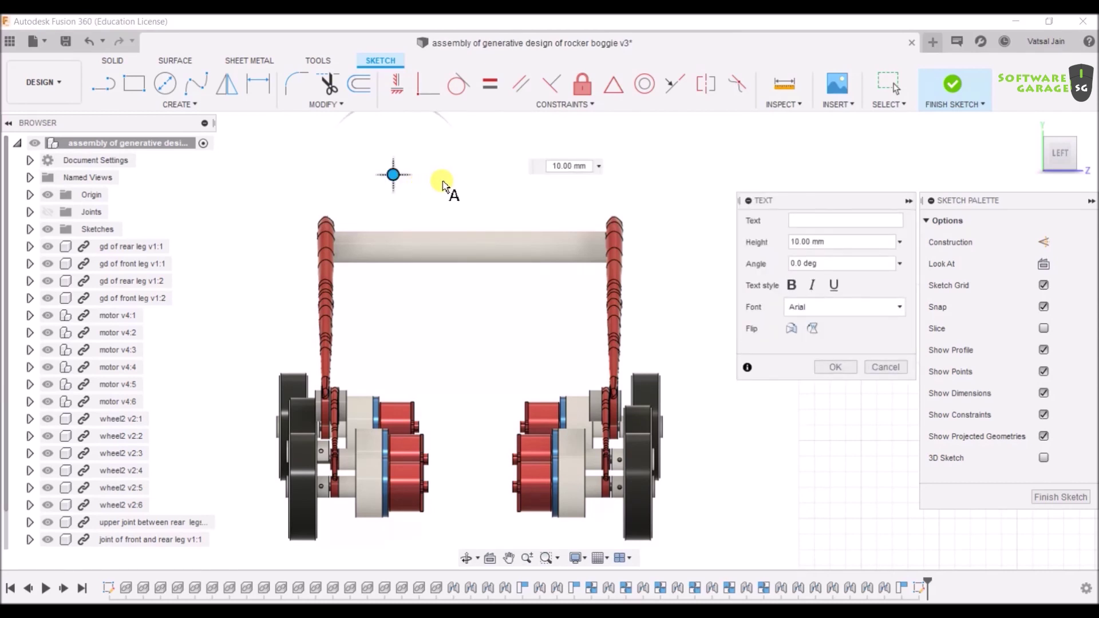
key("Caps_Lock")
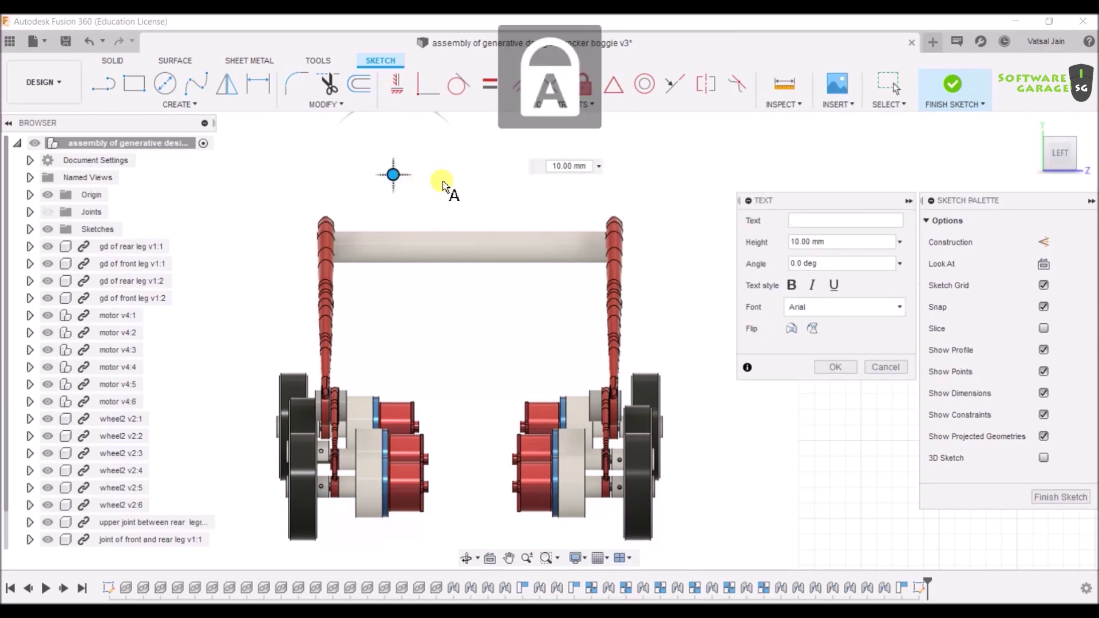
type("S")
key("Caps_Lock")
type("o")
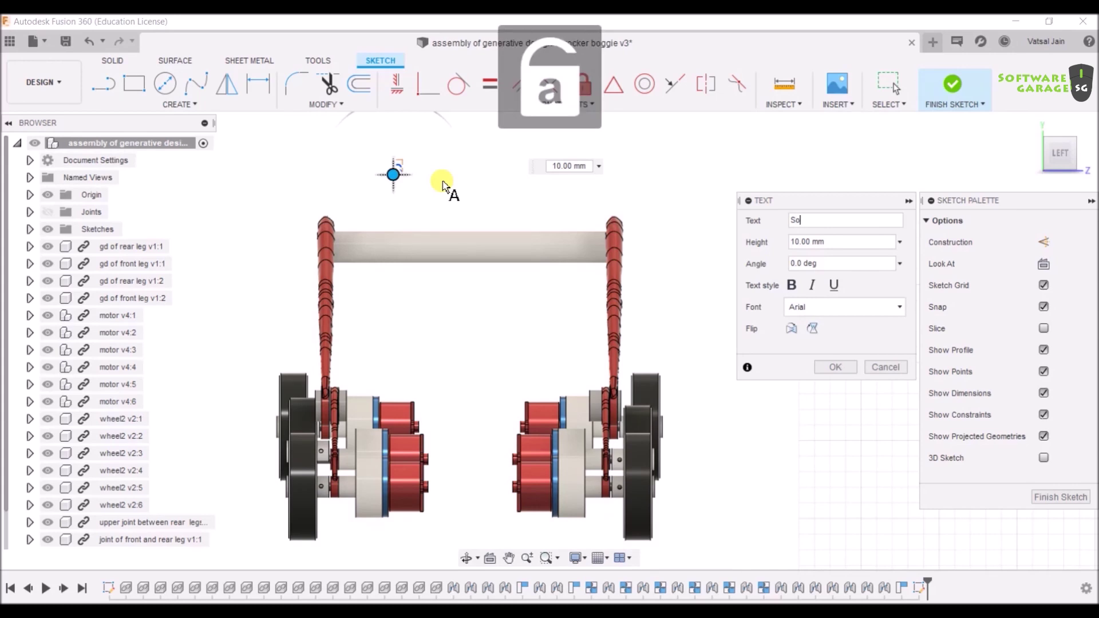
type("ftware")
key("Caps_Lock")
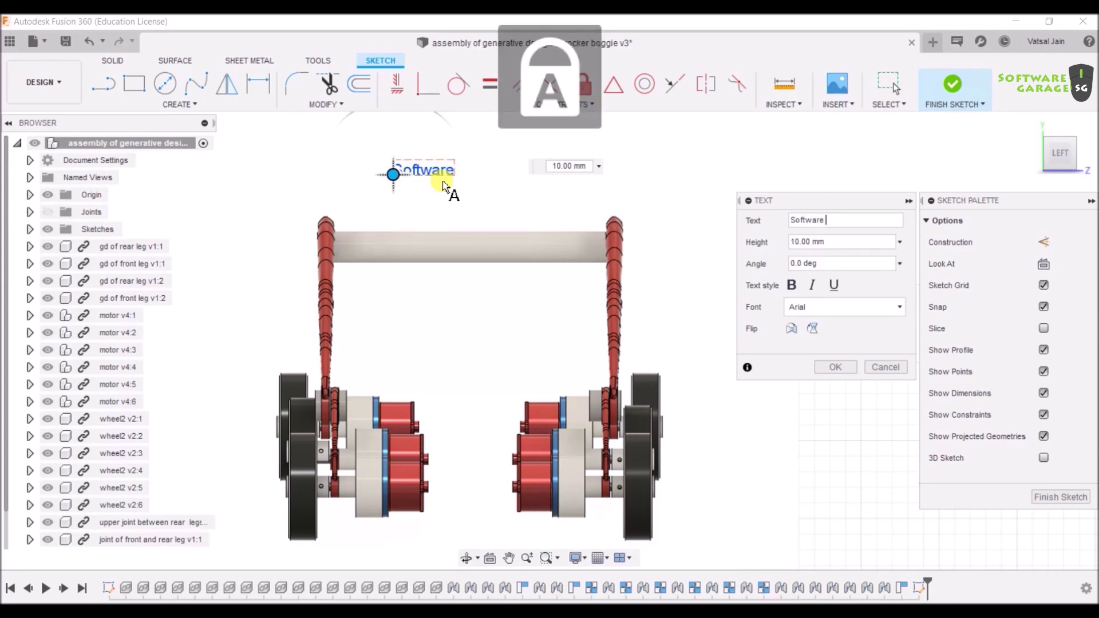
type("are Garage")
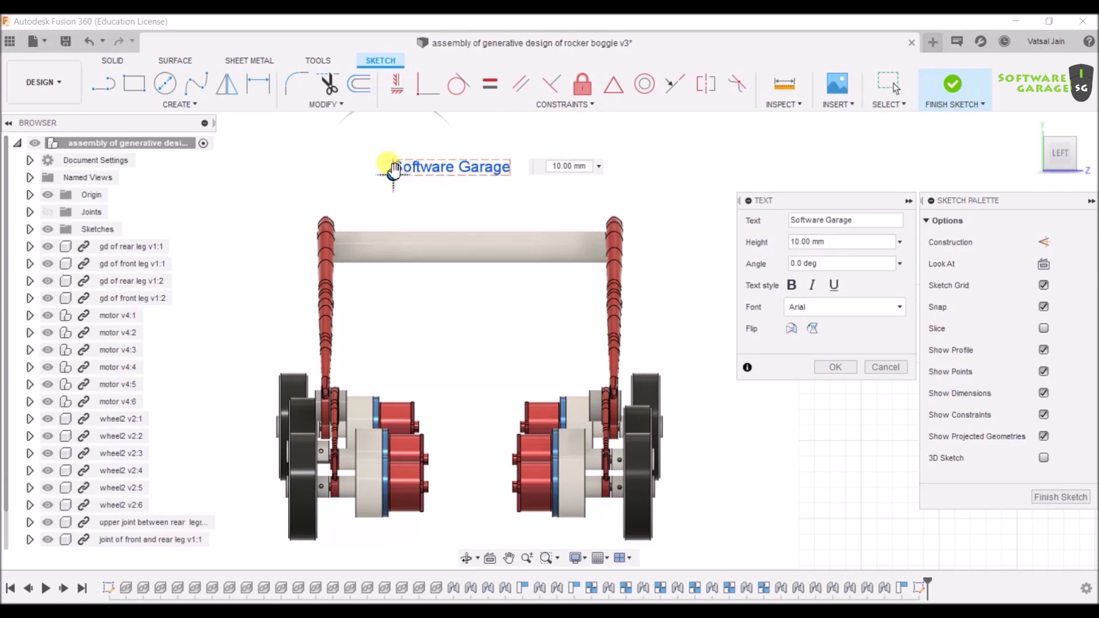
left_click_drag(394, 171, 400, 252)
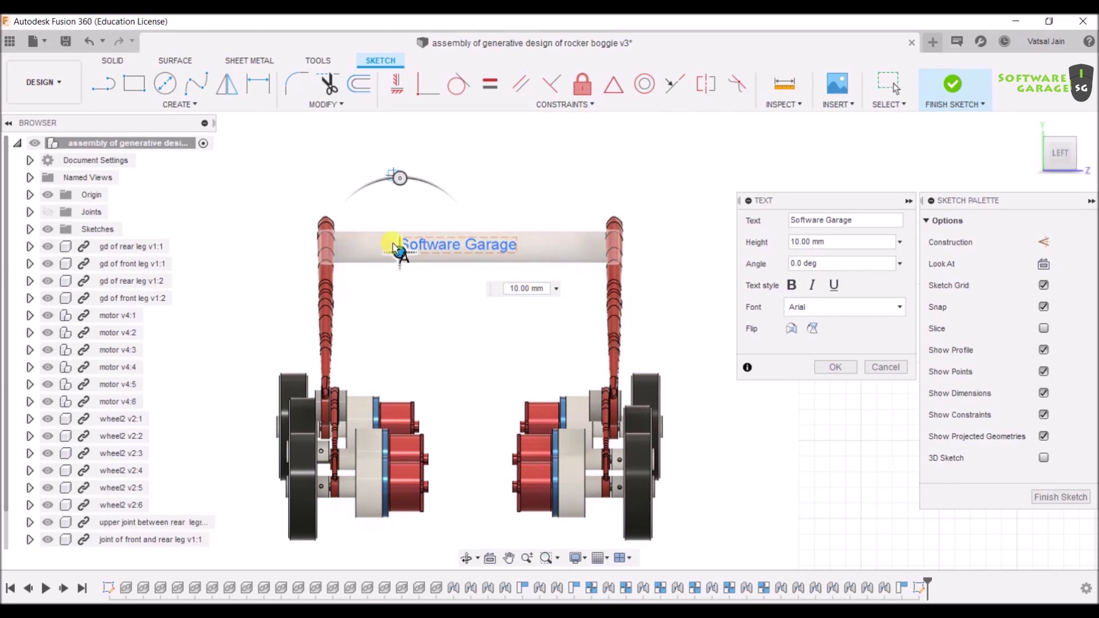
left_click_drag(398, 255, 409, 254)
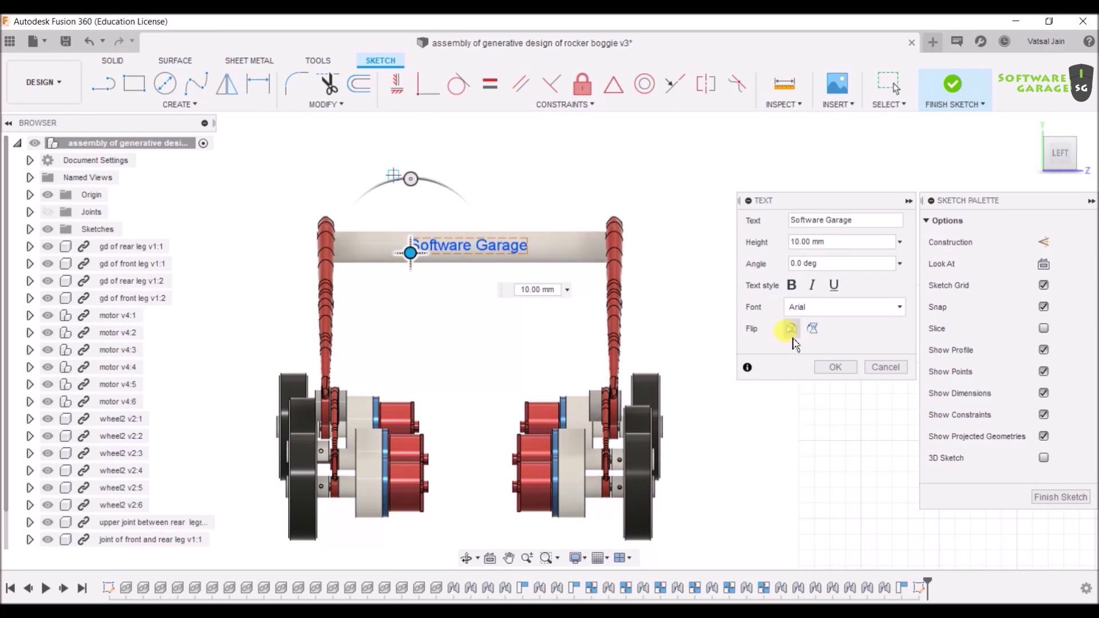
left_click(832, 309)
scroll(847, 378, "down", 5)
scroll(850, 378, "up", 6)
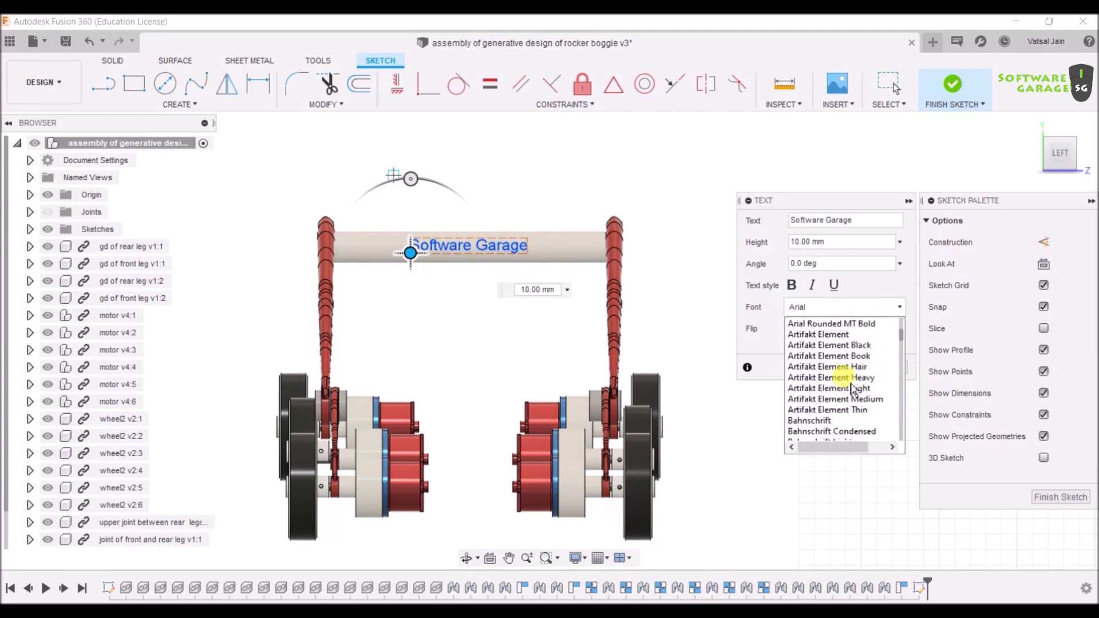
scroll(847, 378, "up", 10)
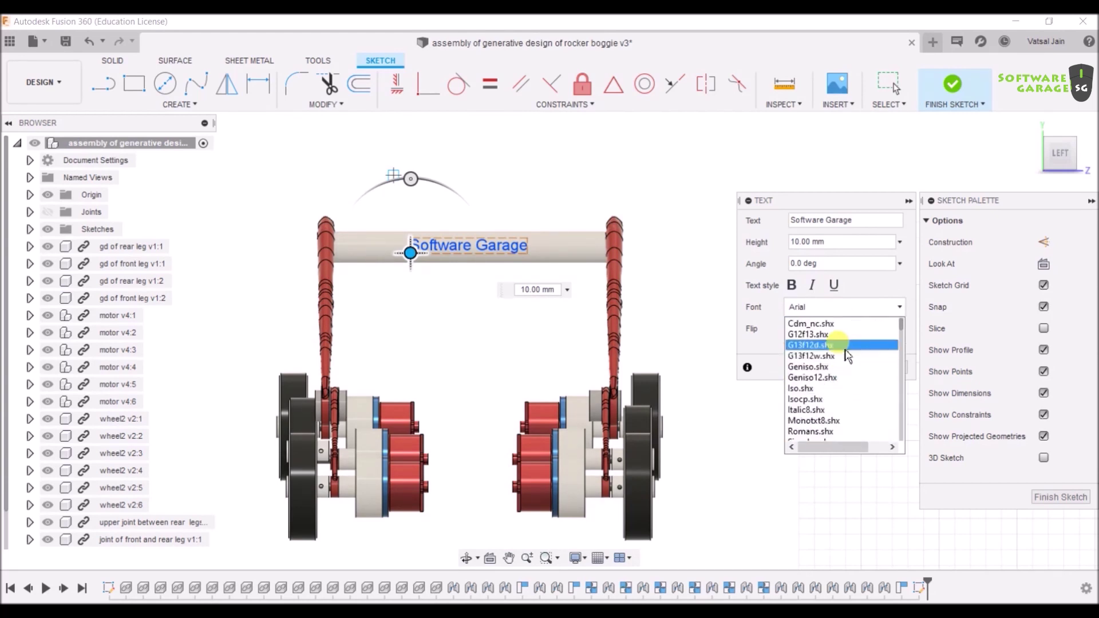
left_click(890, 305)
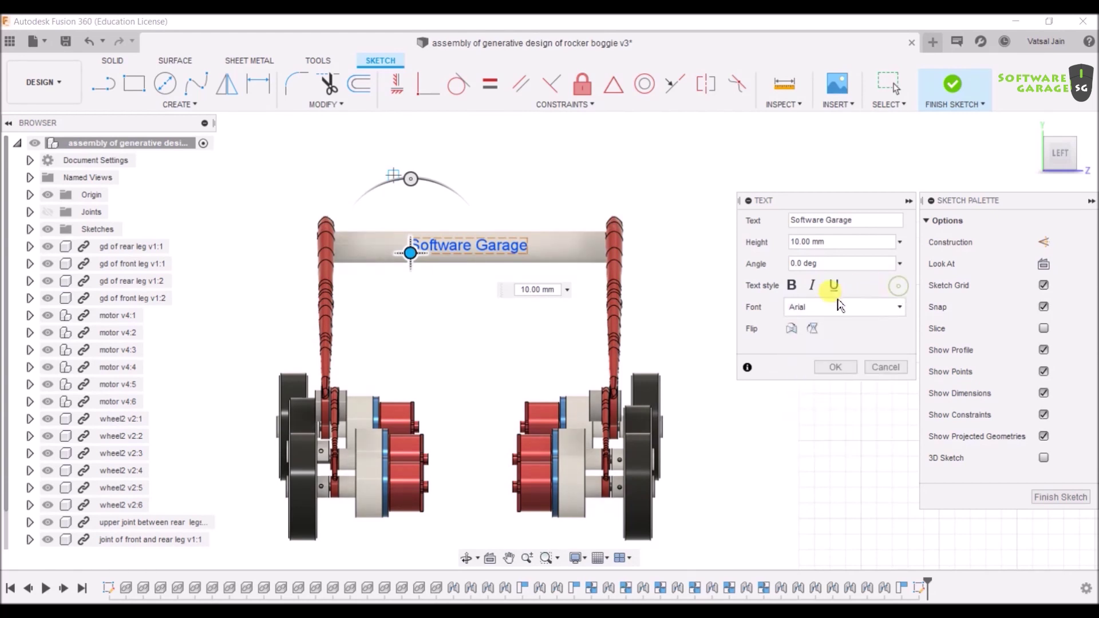
- Style the "Software Garage" text as bold only, without italic or underline
left_click(792, 285)
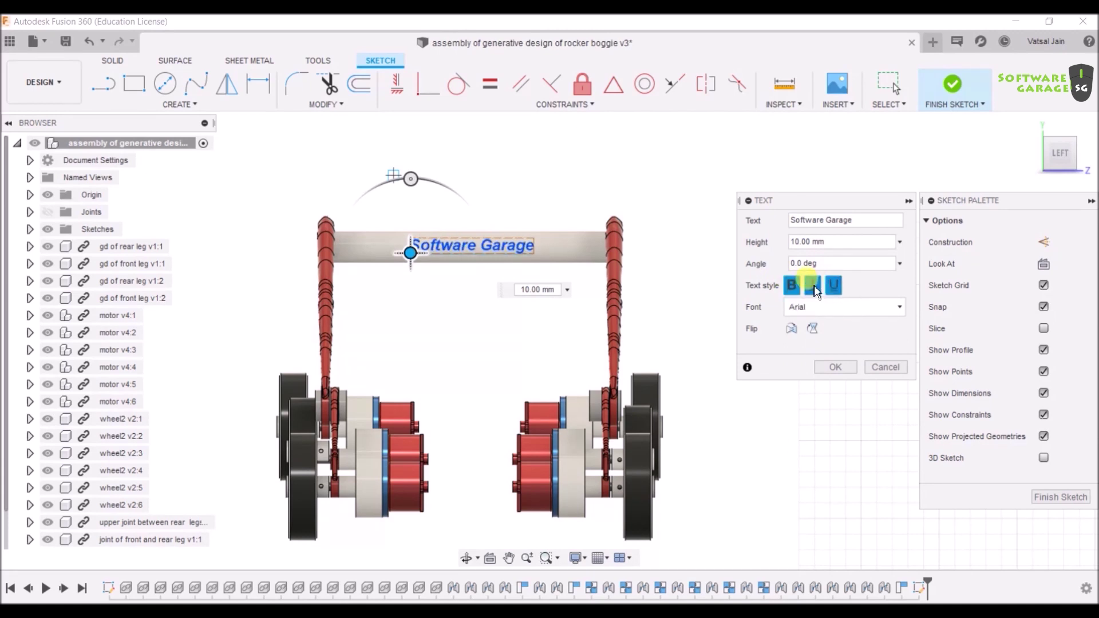
left_click(792, 283)
left_click(812, 285)
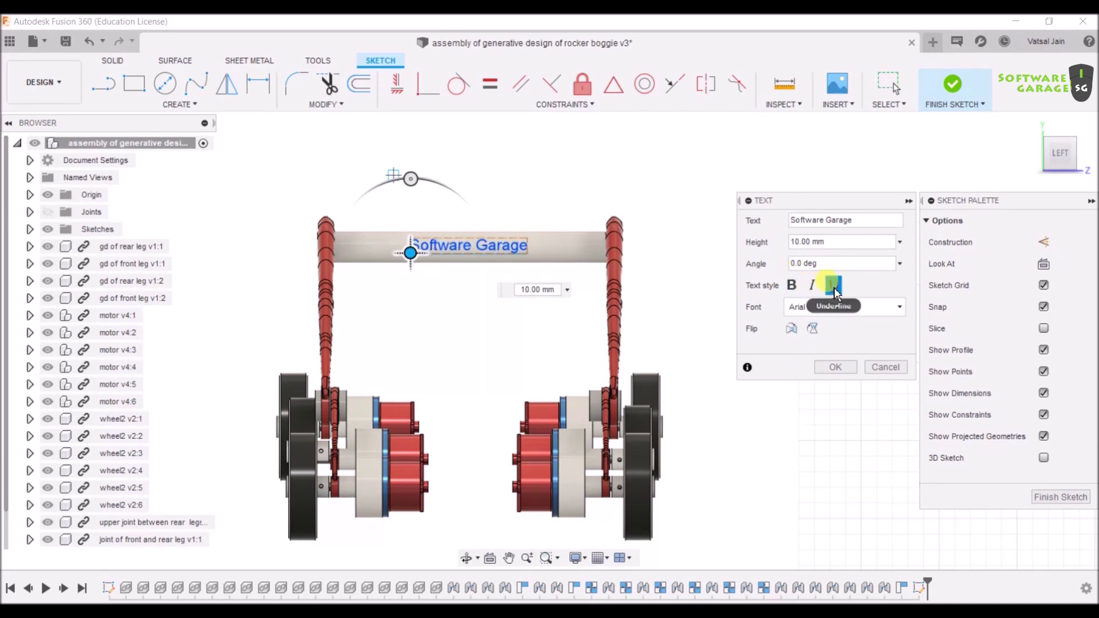
left_click(791, 284)
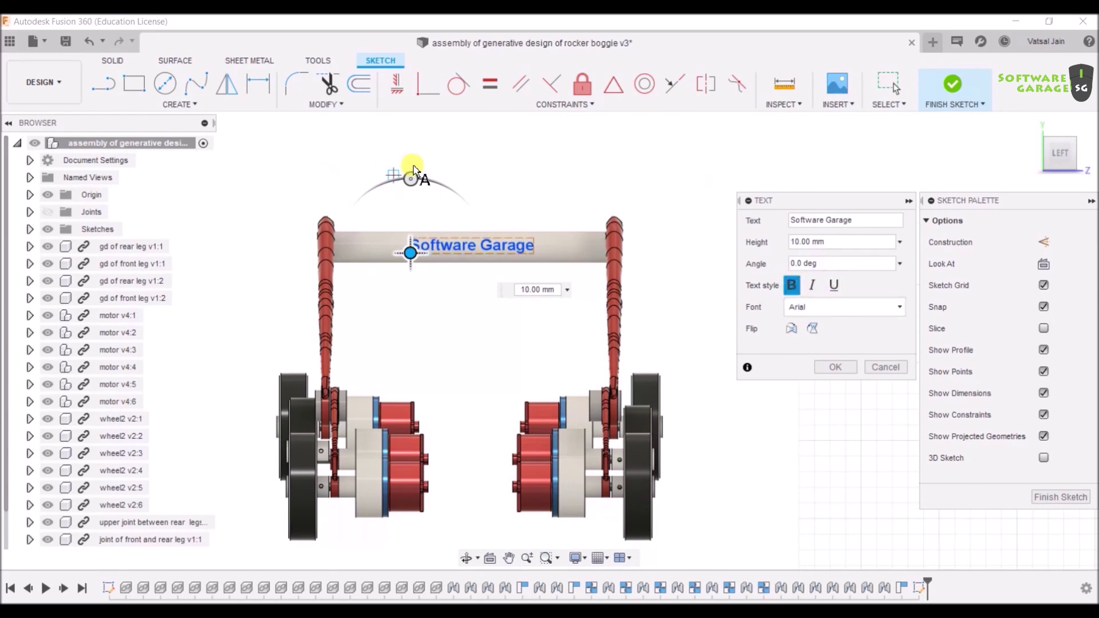
- Enlarge the text to a height of 15 mm centred on the white crossbar, and finish the sketch
mouse_move(402, 187)
left_mouse_down()
mouse_move(387, 168)
mouse_move(410, 179)
left_mouse_up()
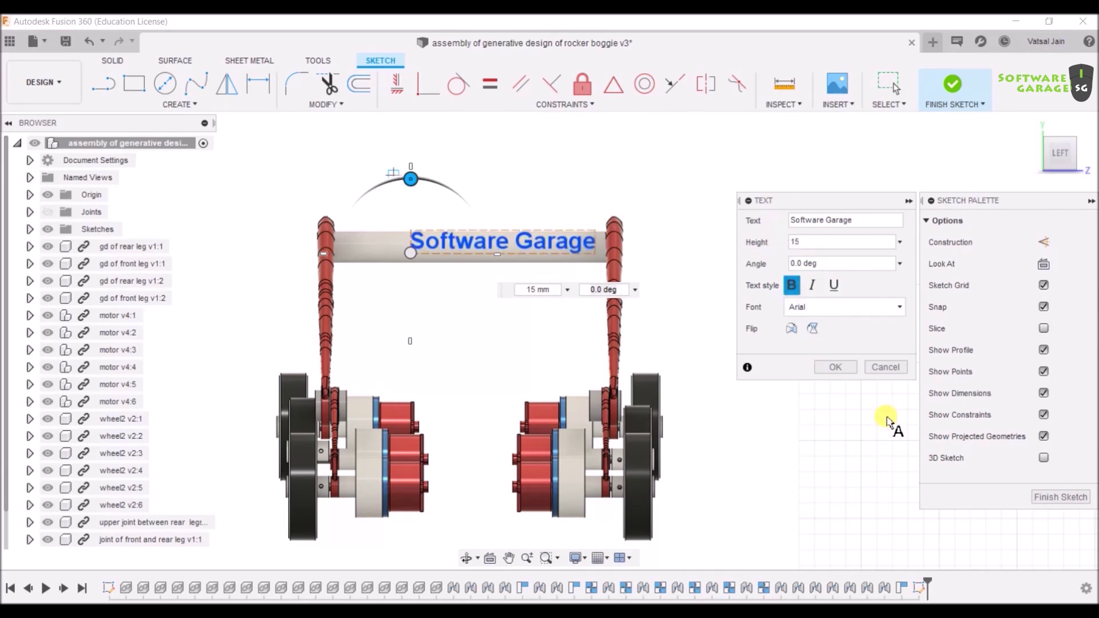
left_click_drag(414, 253, 380, 258)
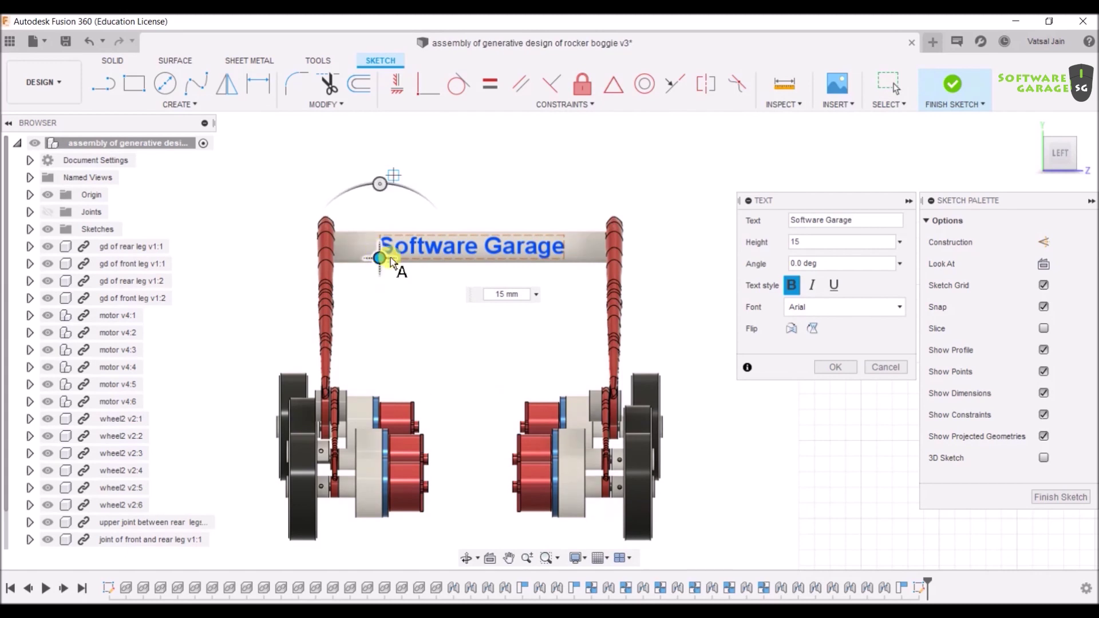
left_click(835, 368)
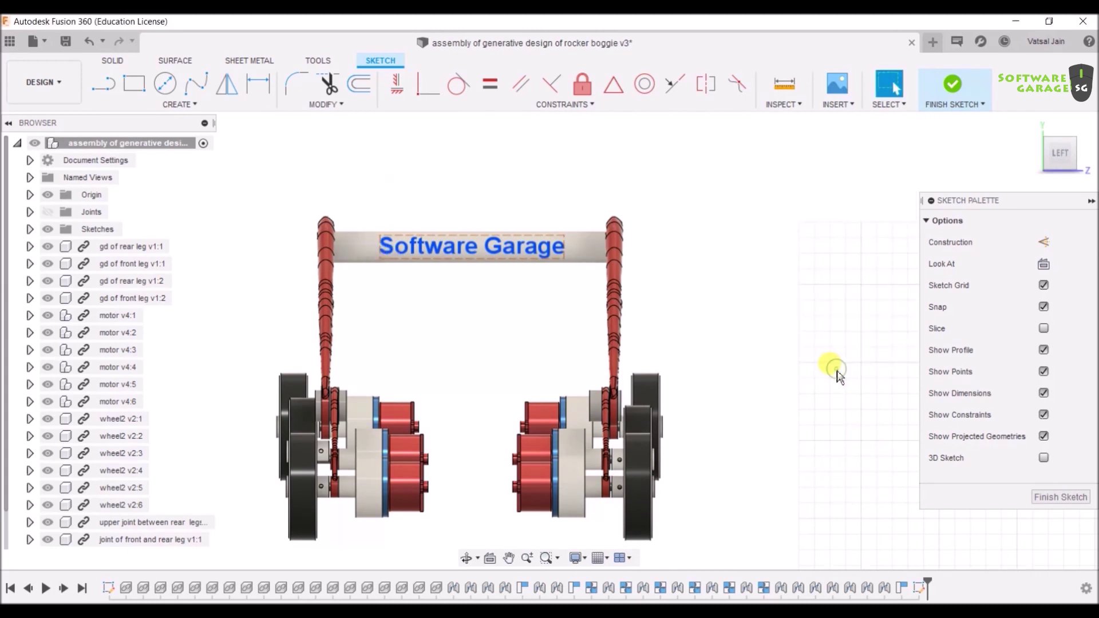
left_click(951, 85)
- Start an extrusion of the "Software Garage" sketch text with a distance of 10 mm
scroll(846, 319, "down", 2)
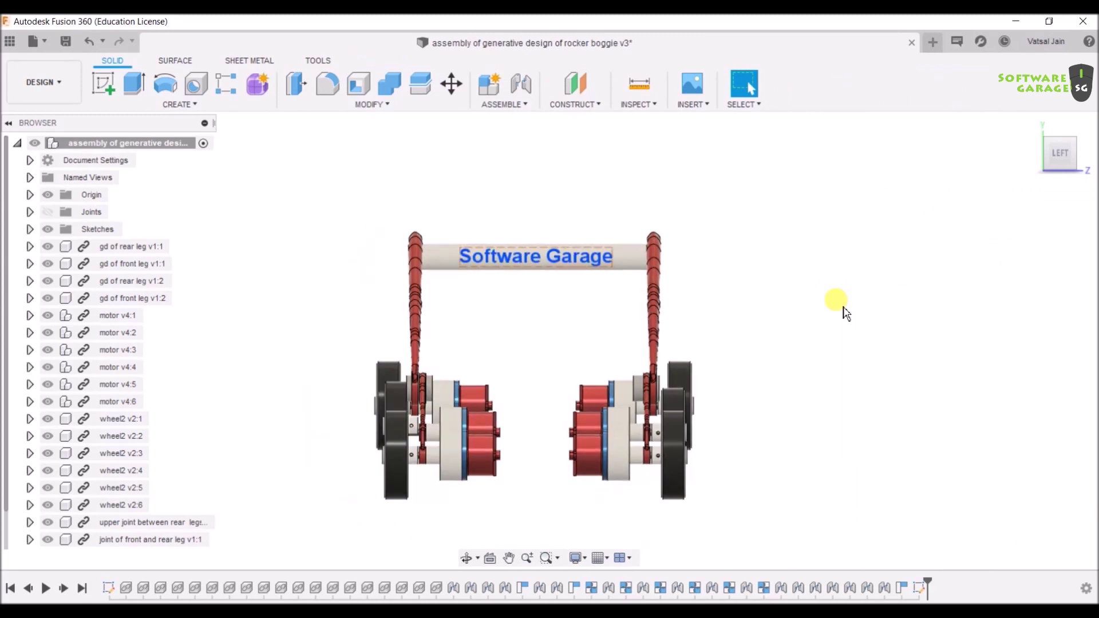
middle_click_drag(844, 308, 817, 325, "shift")
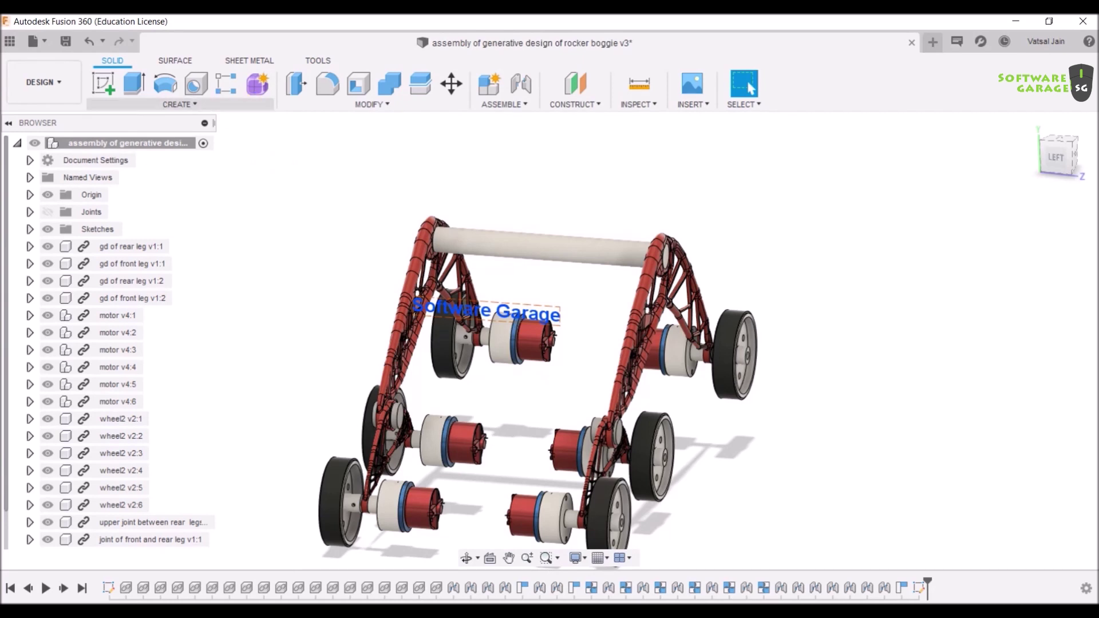
key("e")
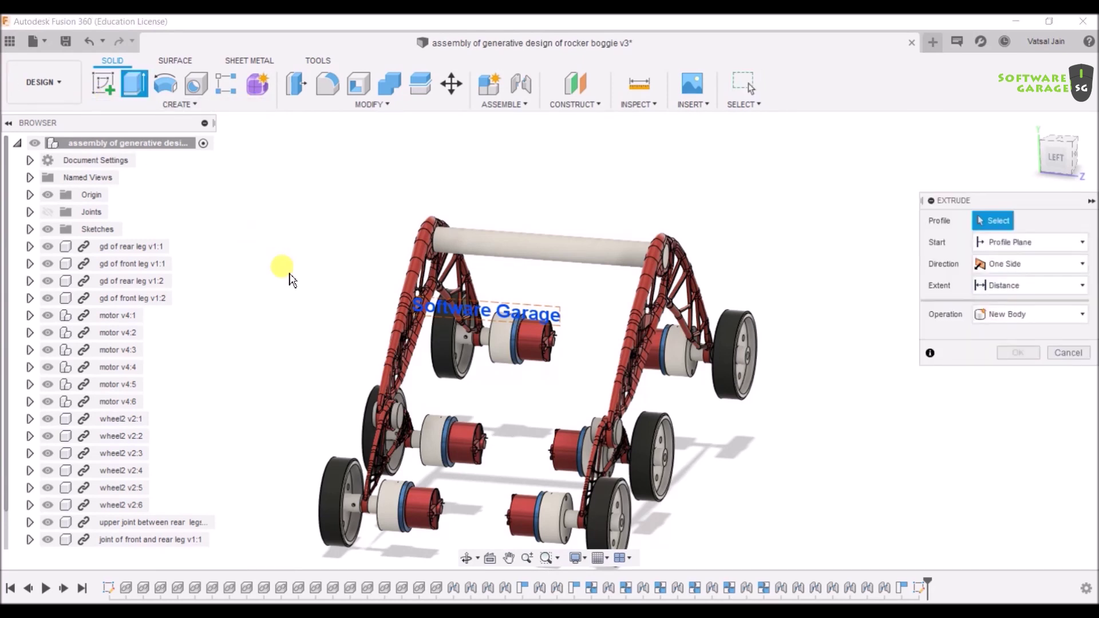
scroll(554, 362, "up", 4)
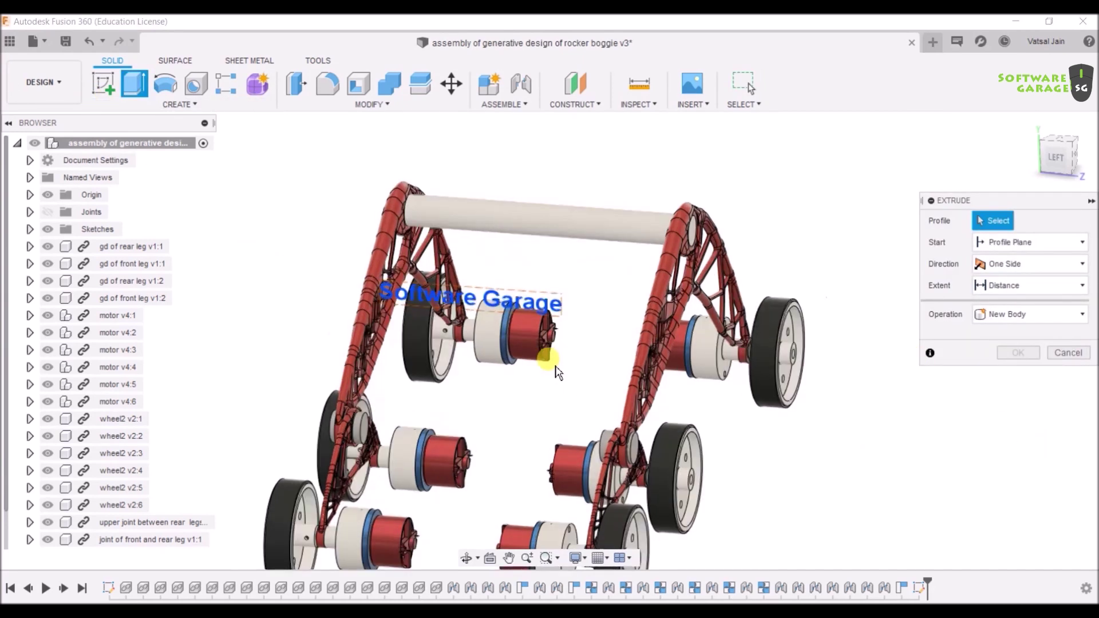
left_click(484, 290)
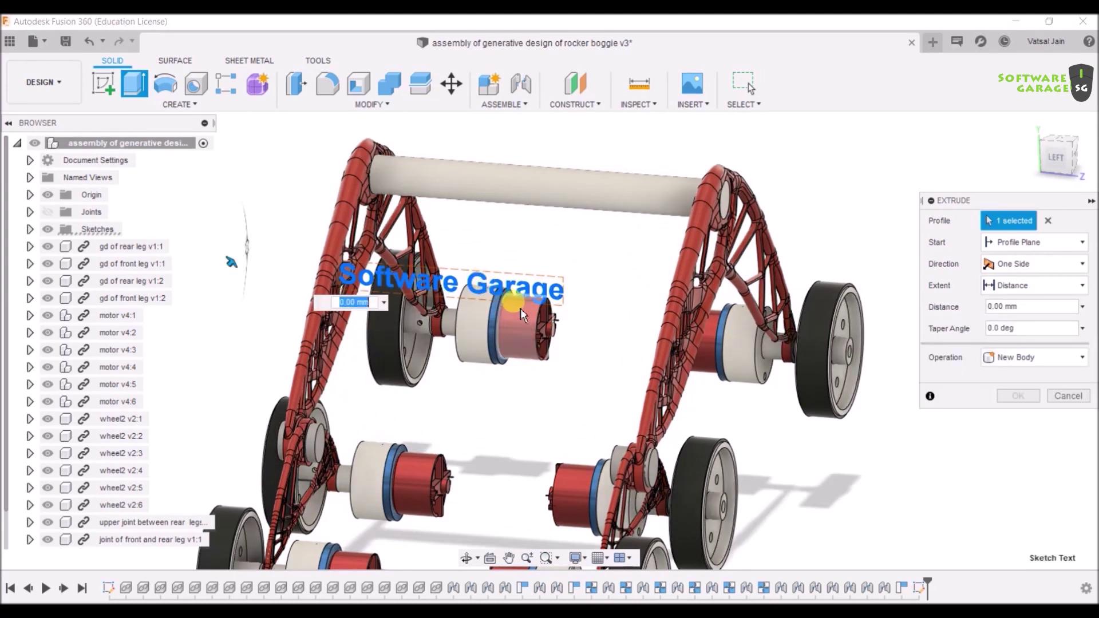
scroll(508, 375, "down", 3)
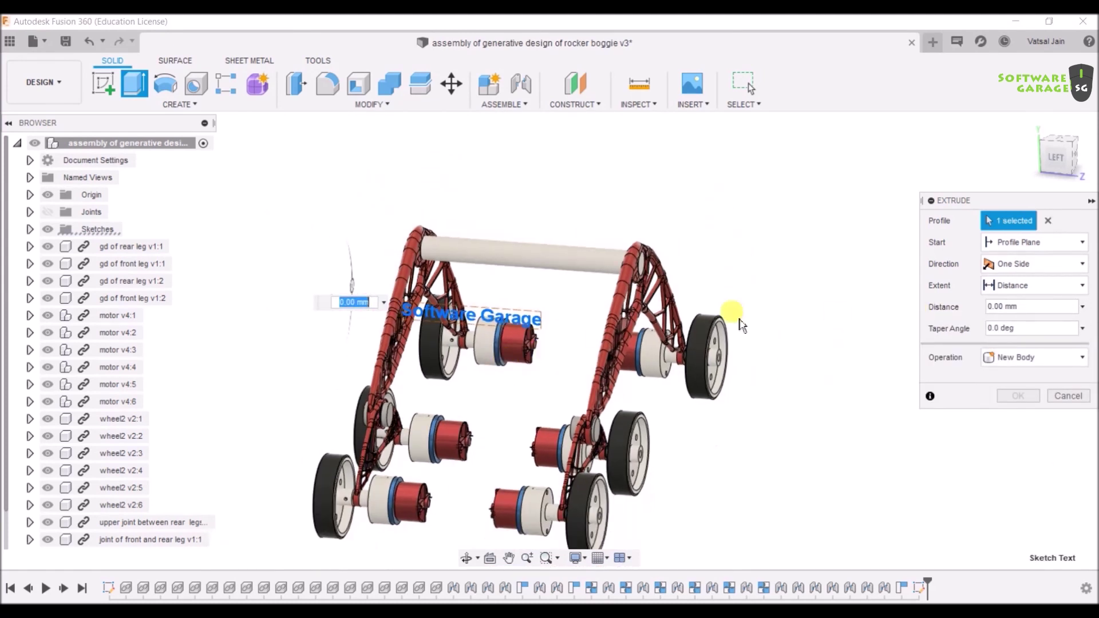
scroll(435, 297, "up", 1)
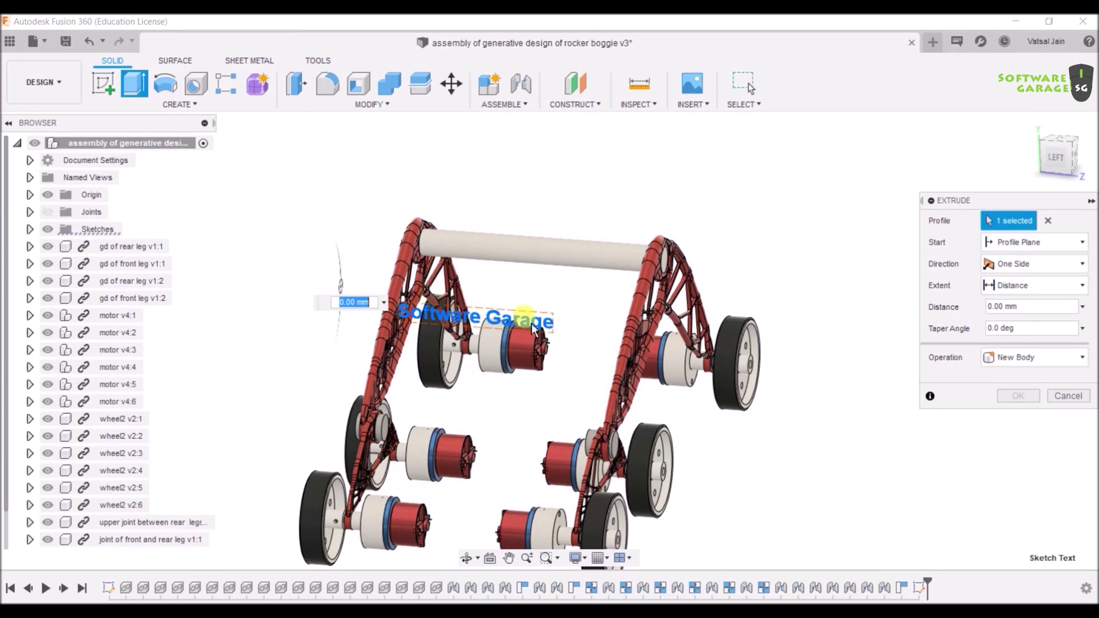
middle_click_drag(570, 279, 321, 326, "shift")
mouse_move(308, 297)
left_mouse_down()
mouse_move(287, 307)
mouse_move(343, 311)
left_mouse_up()
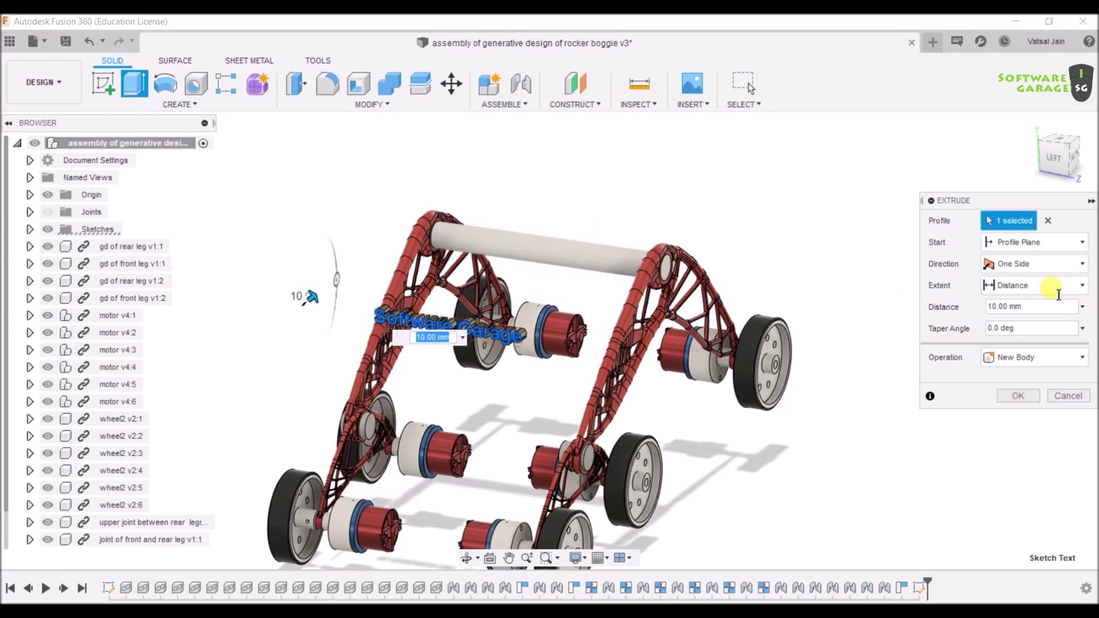
- Start the text extrusion from an object, using the surface of the white crossbar between the two legs
left_click(1040, 248)
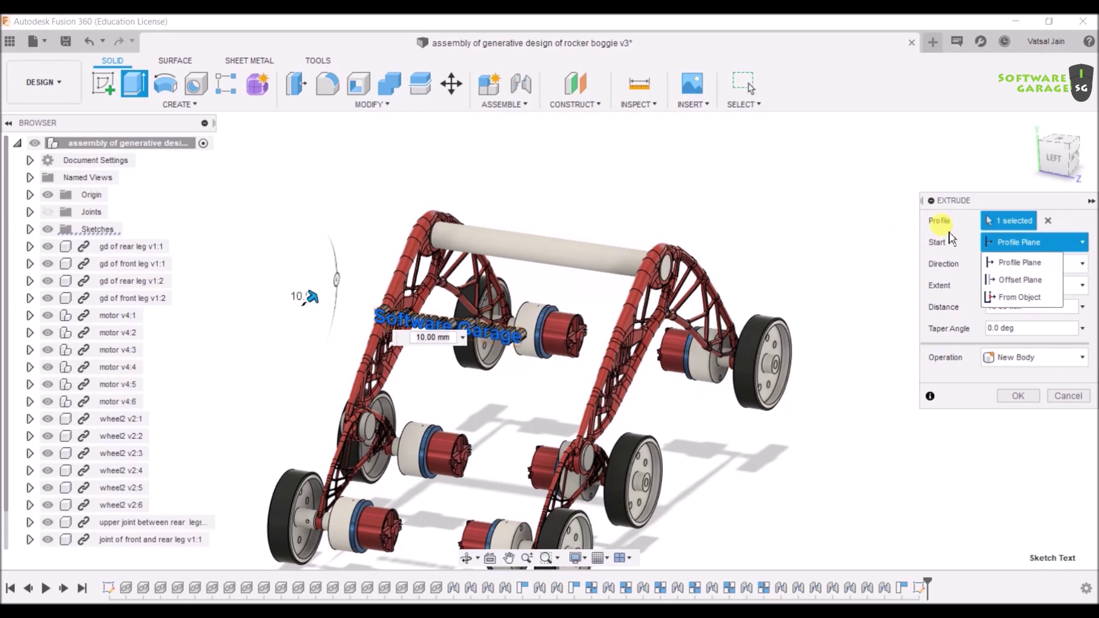
left_click(1014, 301)
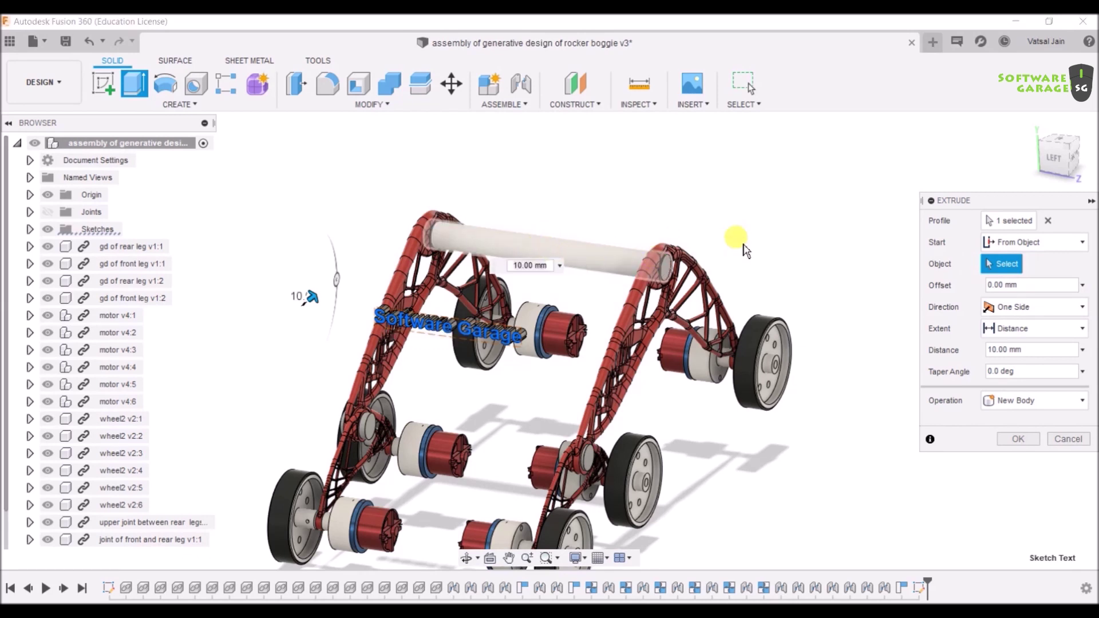
left_click(630, 260)
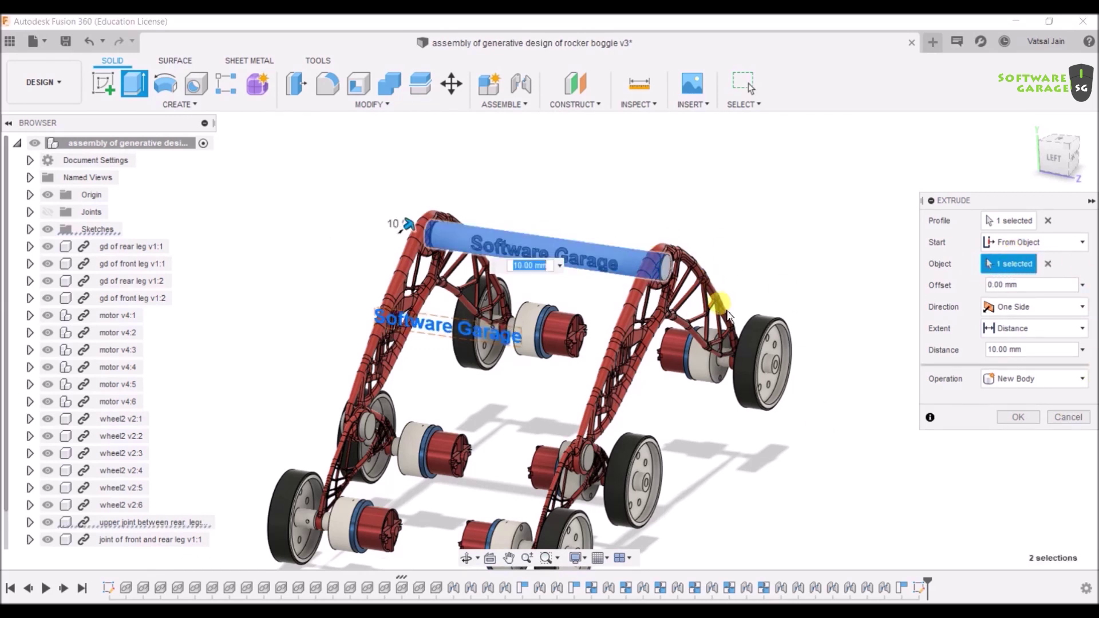
scroll(572, 261, "up", 3)
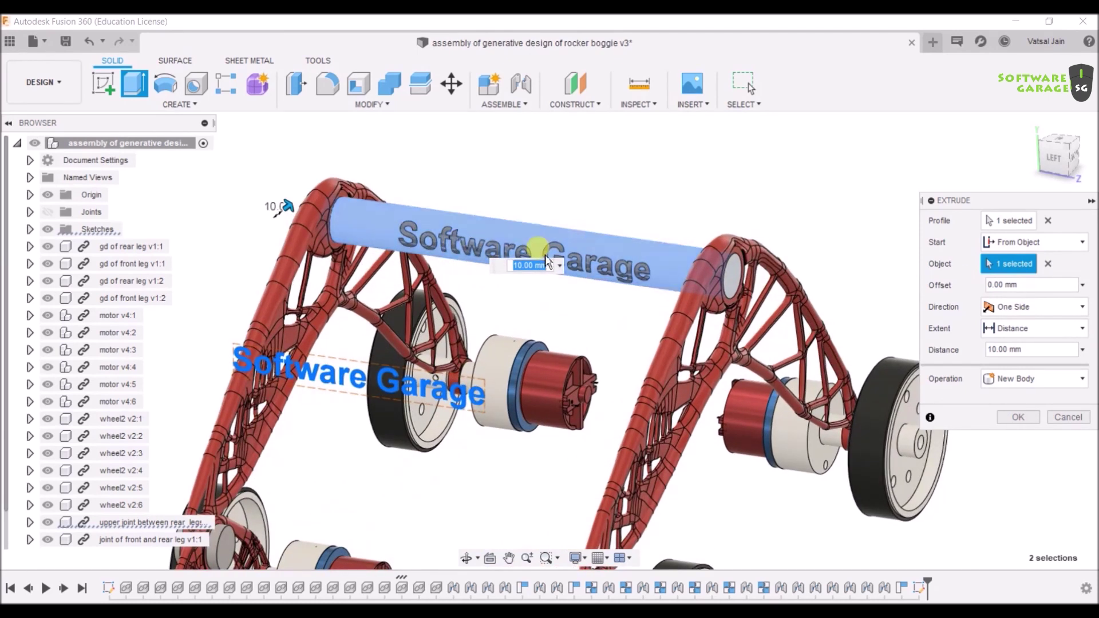
middle_click_drag(668, 309, 675, 299, "shift")
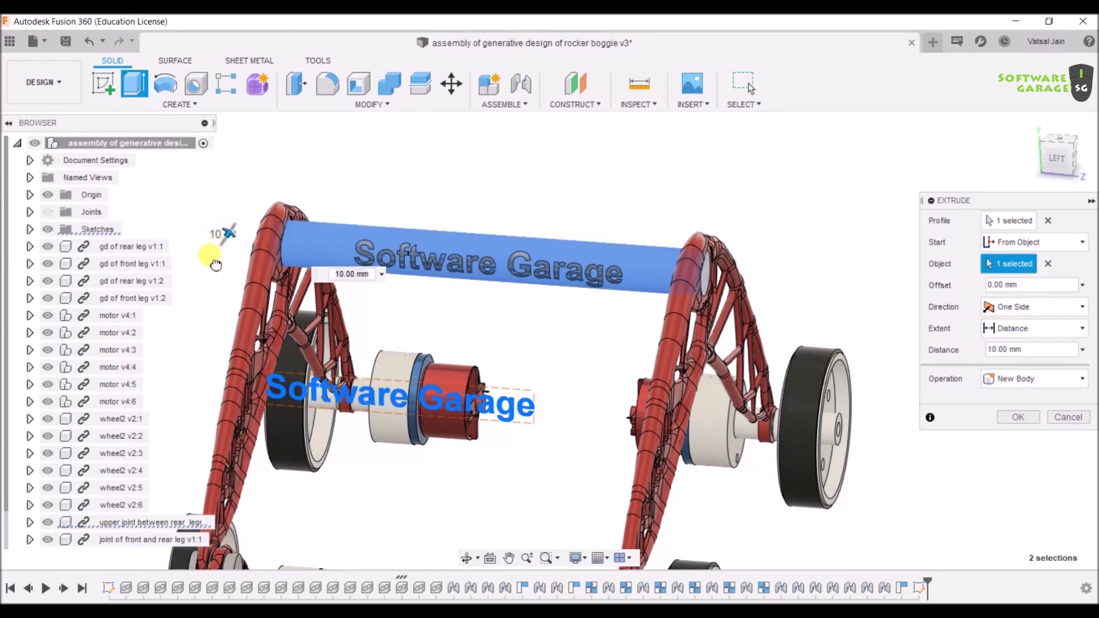
- Try other distances for the text extrusion, from 5 mm to -40 mm, -30 mm and -10 mm out of the crossbar
left_click_drag(216, 265, 213, 269)
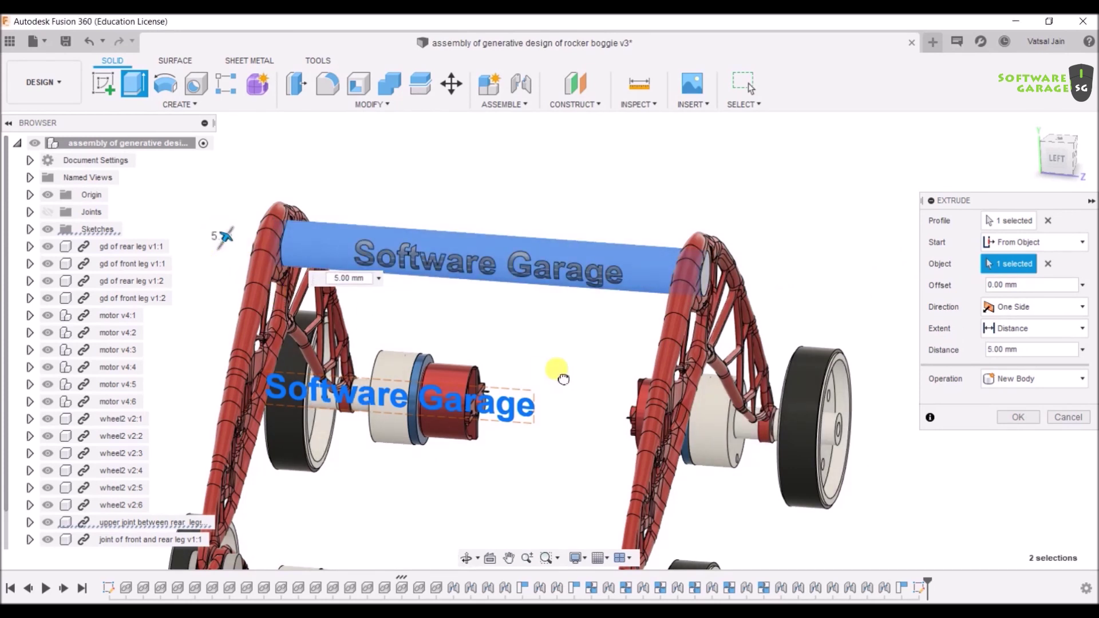
left_click_drag(564, 379, 613, 380)
middle_click_drag(613, 381, 460, 178, "shift")
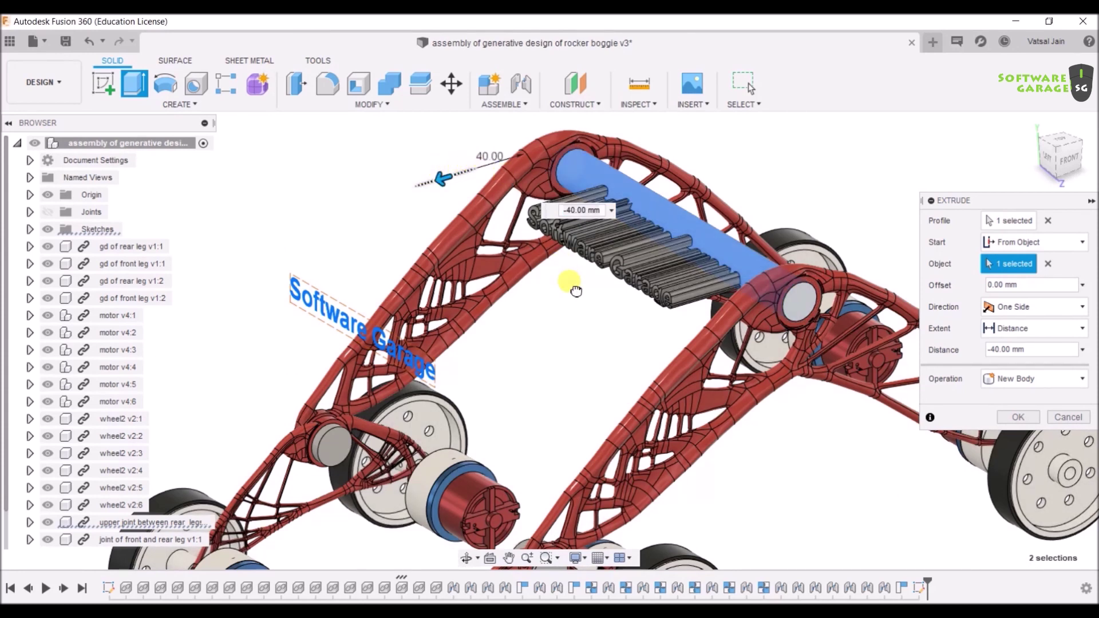
left_click_drag(576, 291, 576, 291)
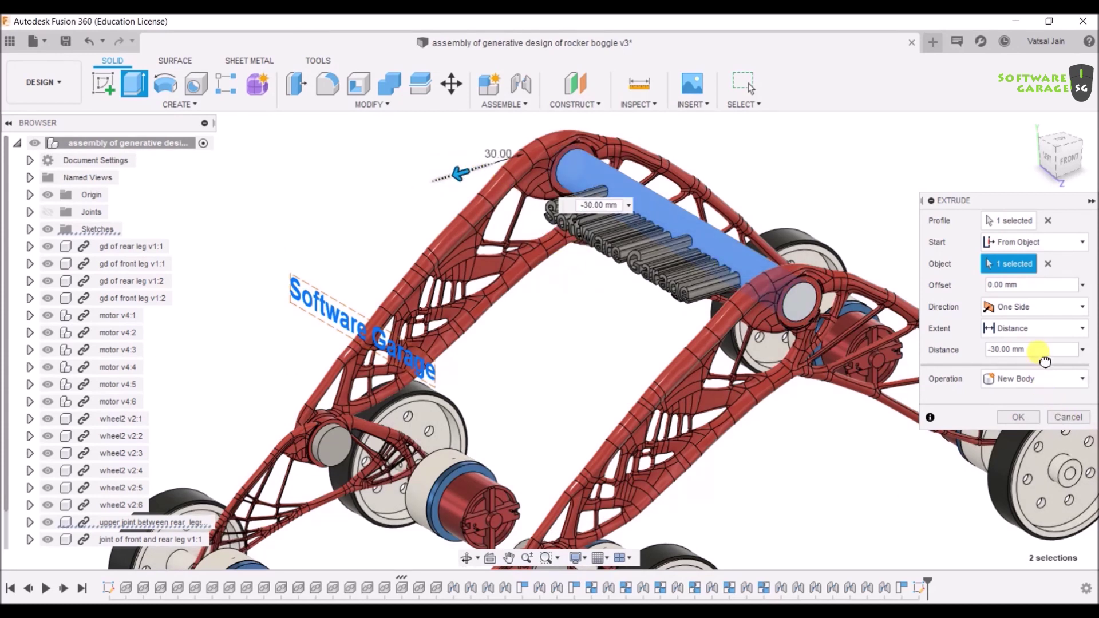
left_click_drag(461, 172, 494, 165)
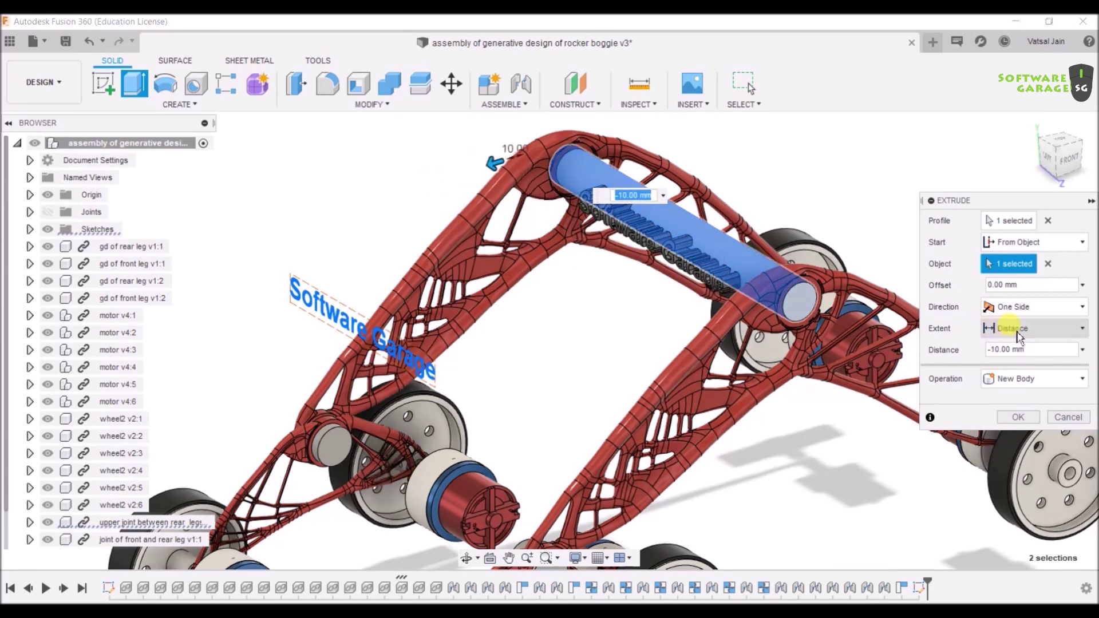
scroll(736, 264, "up", 2)
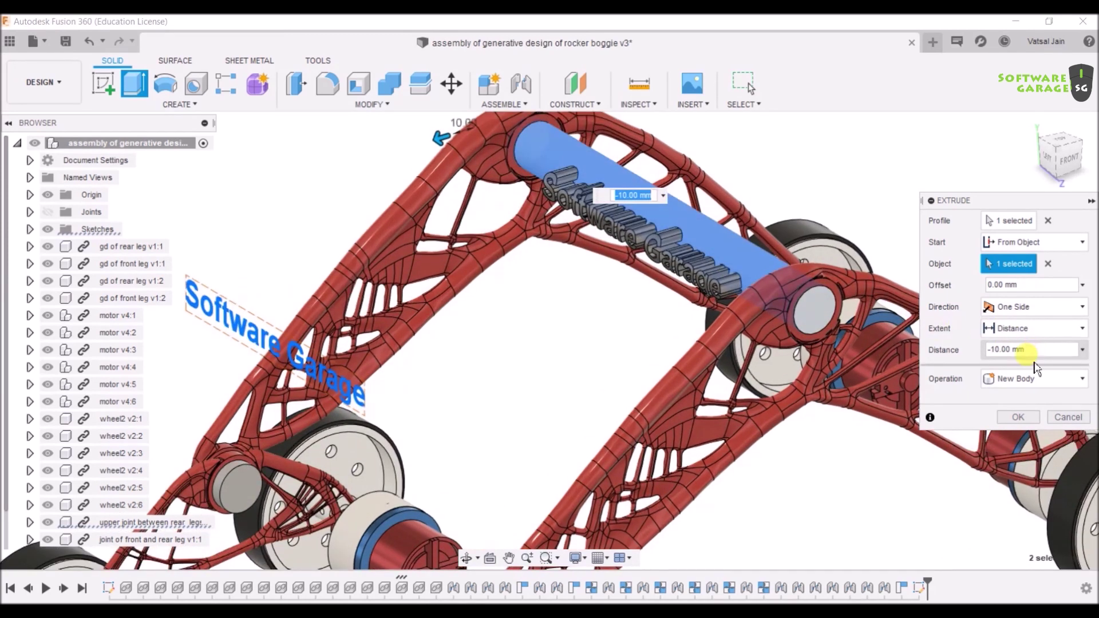
- Set the text's extrusion distance to -2 mm with the Join operation, and complete the extrusion
left_click(1034, 348)
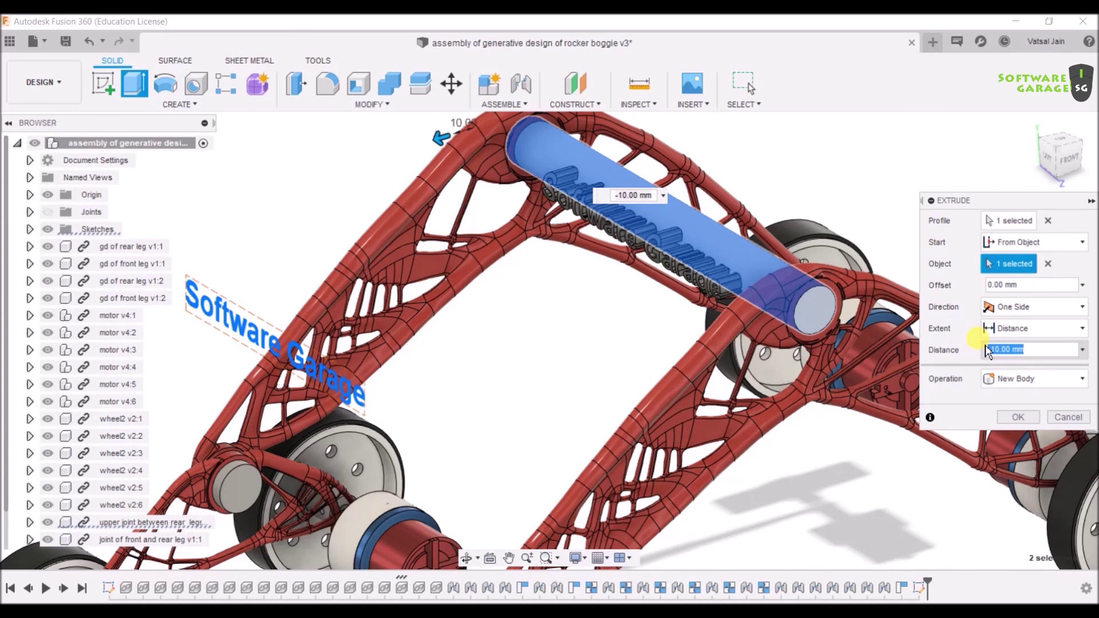
key("BackSpace")
type("-")
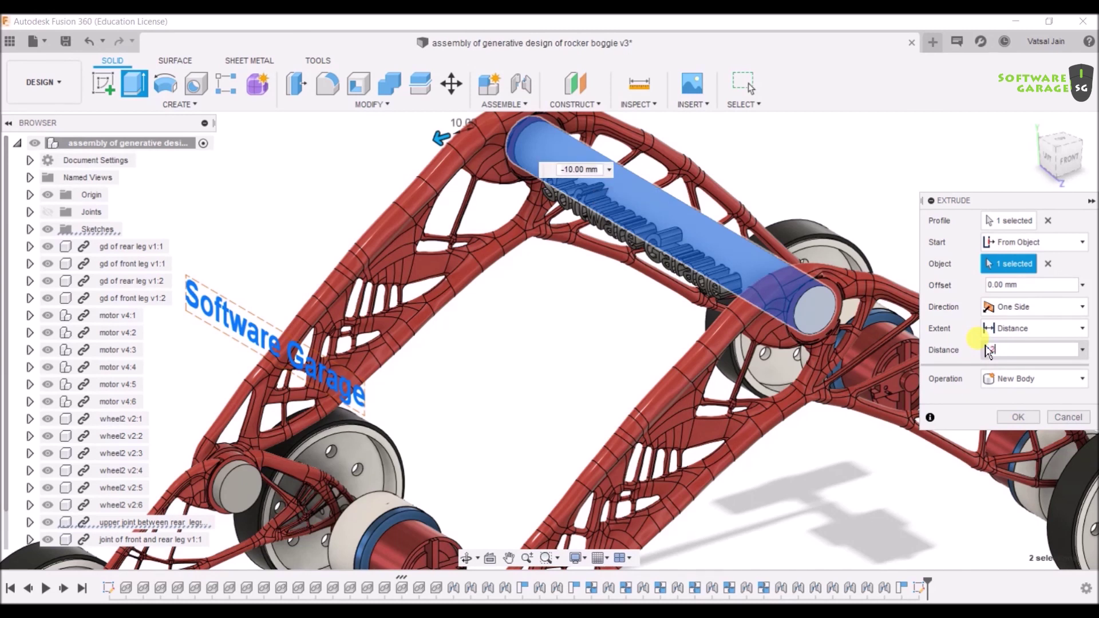
type("2")
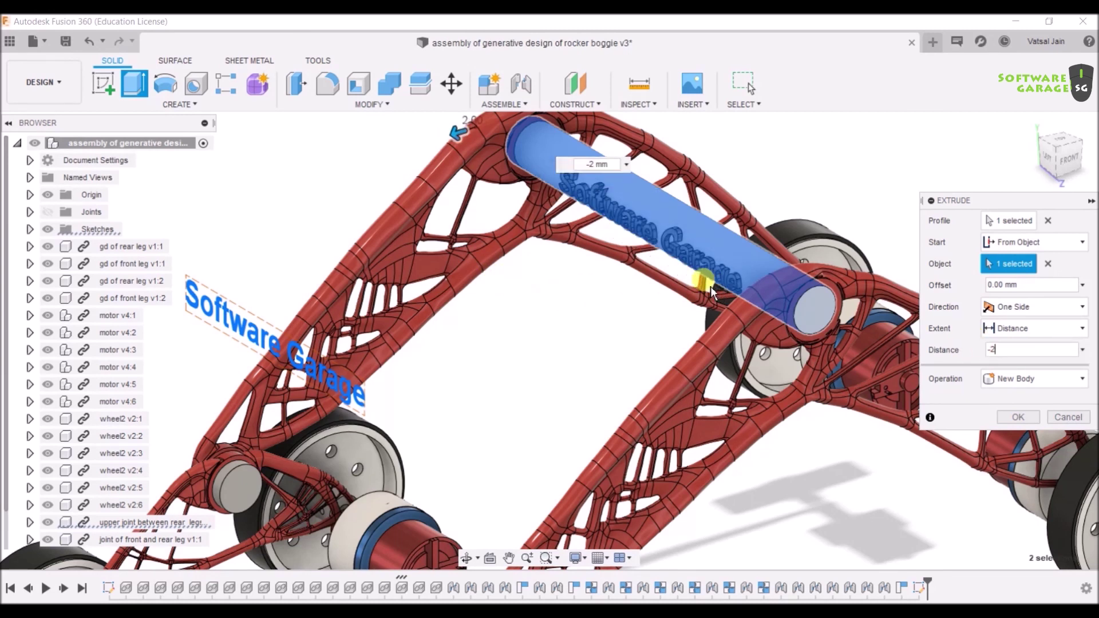
left_click(1018, 417)
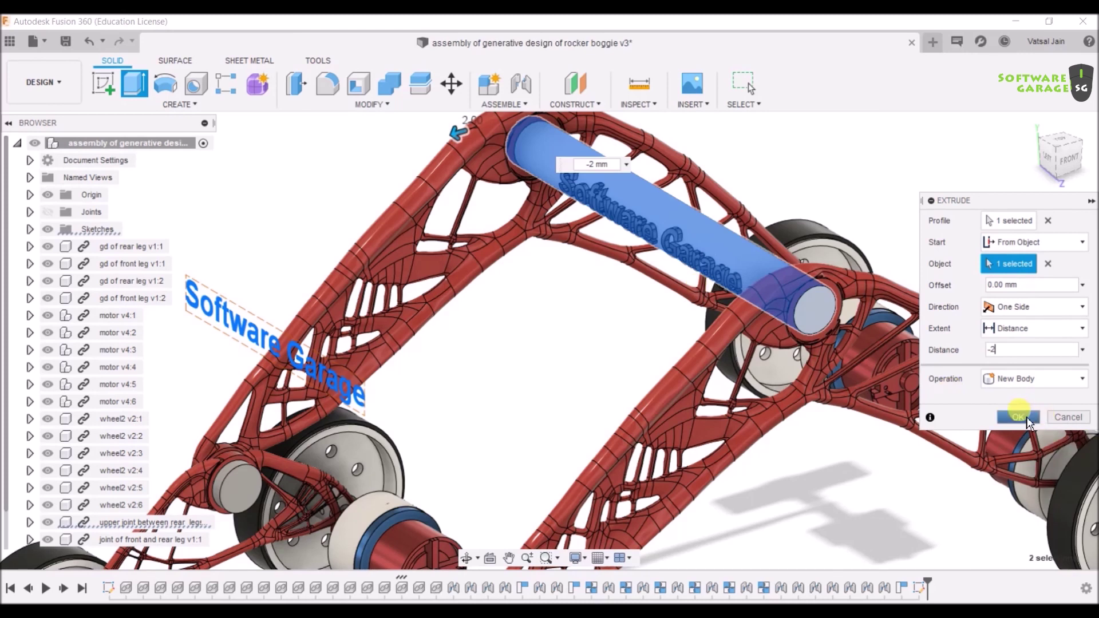
left_click(1047, 379)
key("Escape")
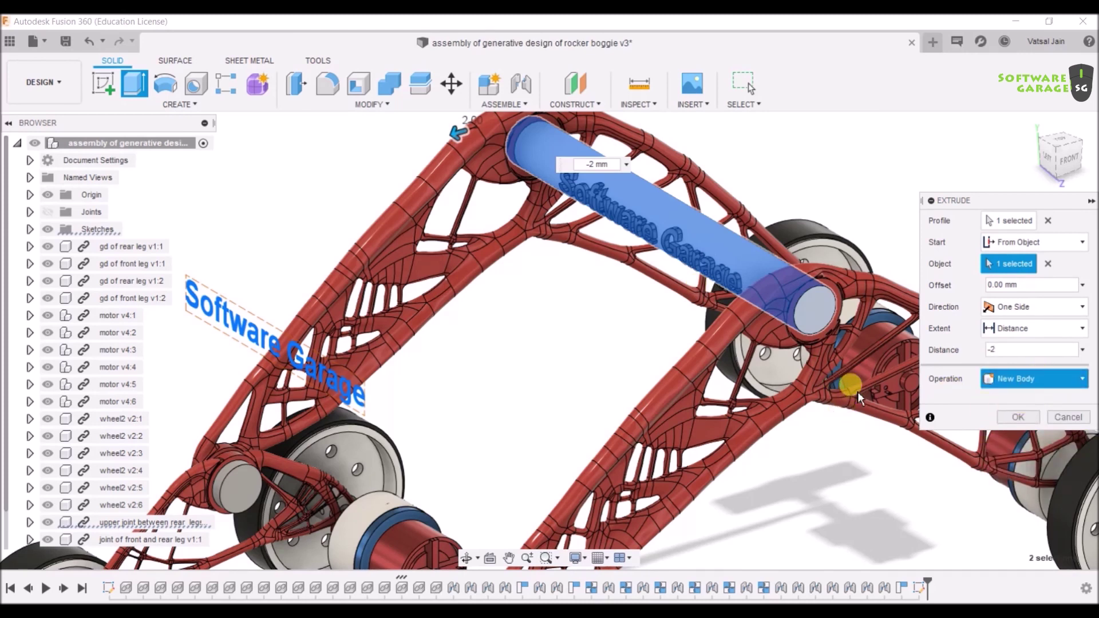
key("Return")
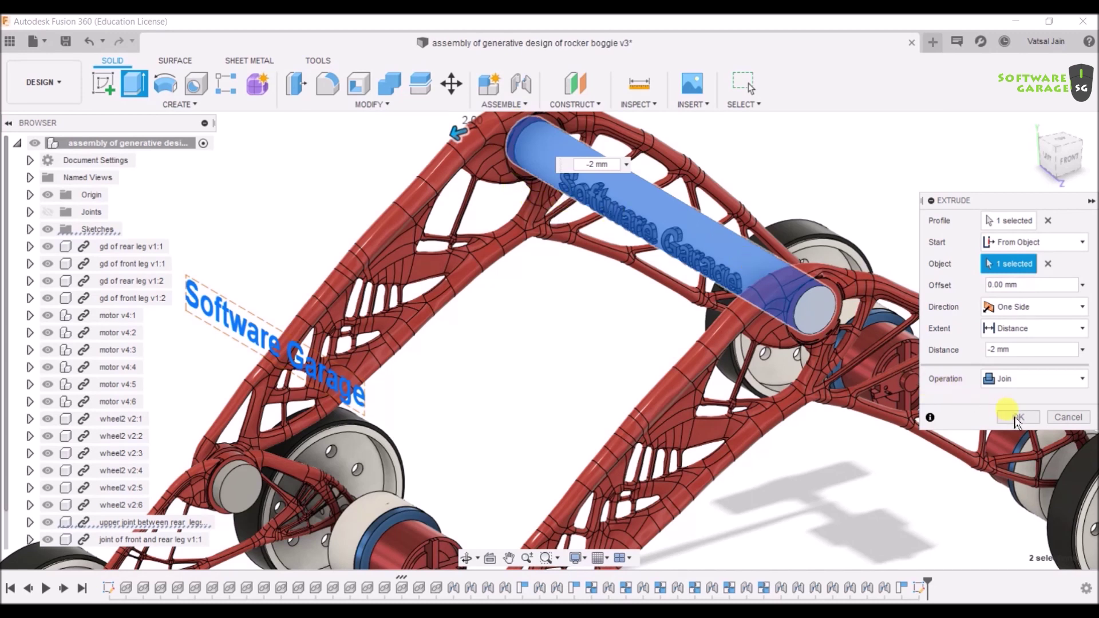
left_click(1017, 419)
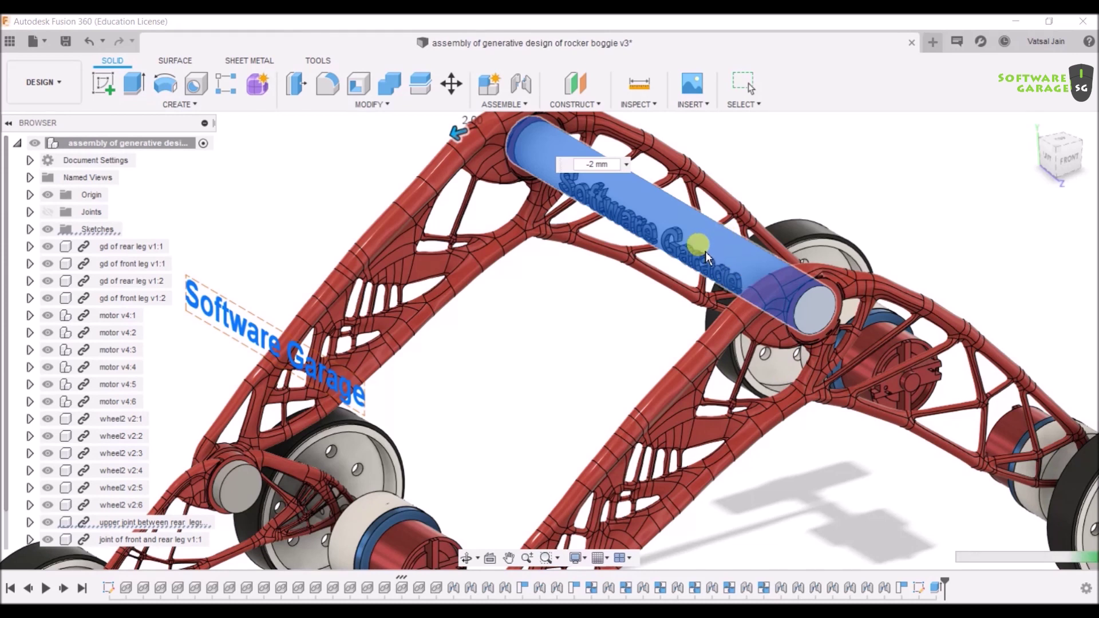
- Examine the raised "Software Garage" text on the crossbar and the whole rocker bogie assembly from several angles
scroll(812, 324, "down", 5)
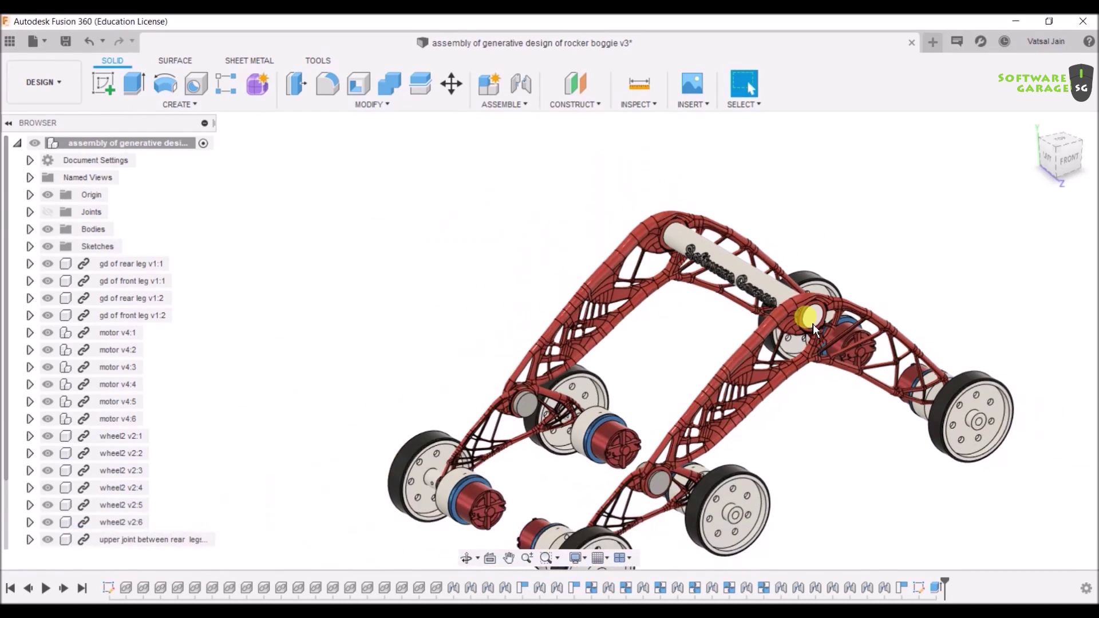
middle_click_drag(841, 404, 733, 326, "shift")
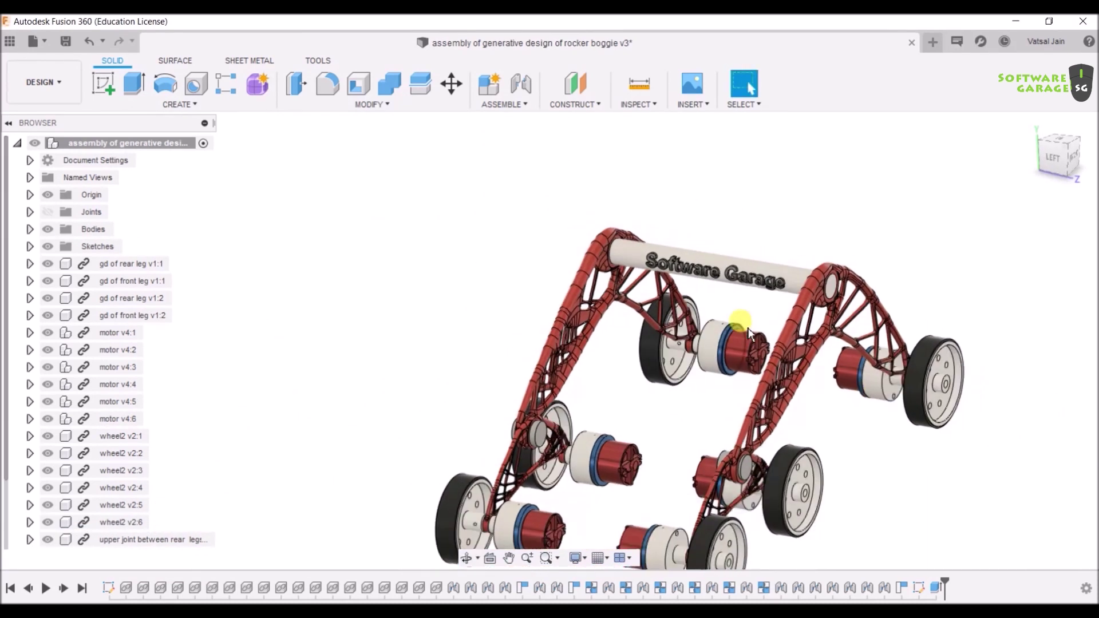
scroll(744, 332, "up", 5)
scroll(769, 294, "down", 5)
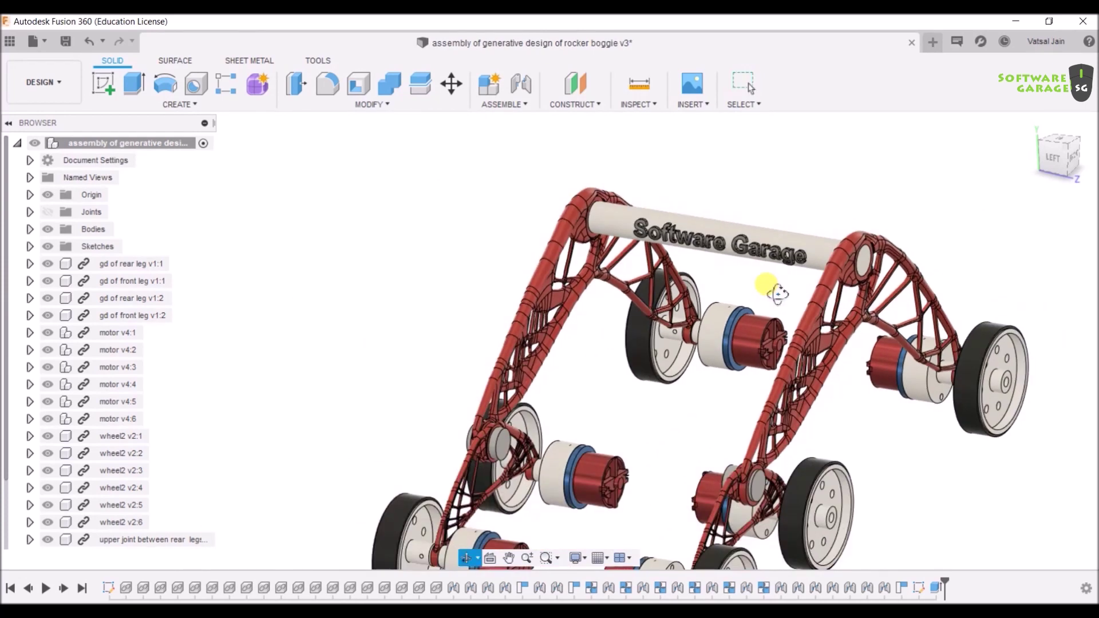
middle_click_drag(769, 295, 717, 301, "shift")
scroll(717, 301, "down", 4)
middle_click_drag(827, 455, 961, 437, "shift")
scroll(834, 373, "up", 8)
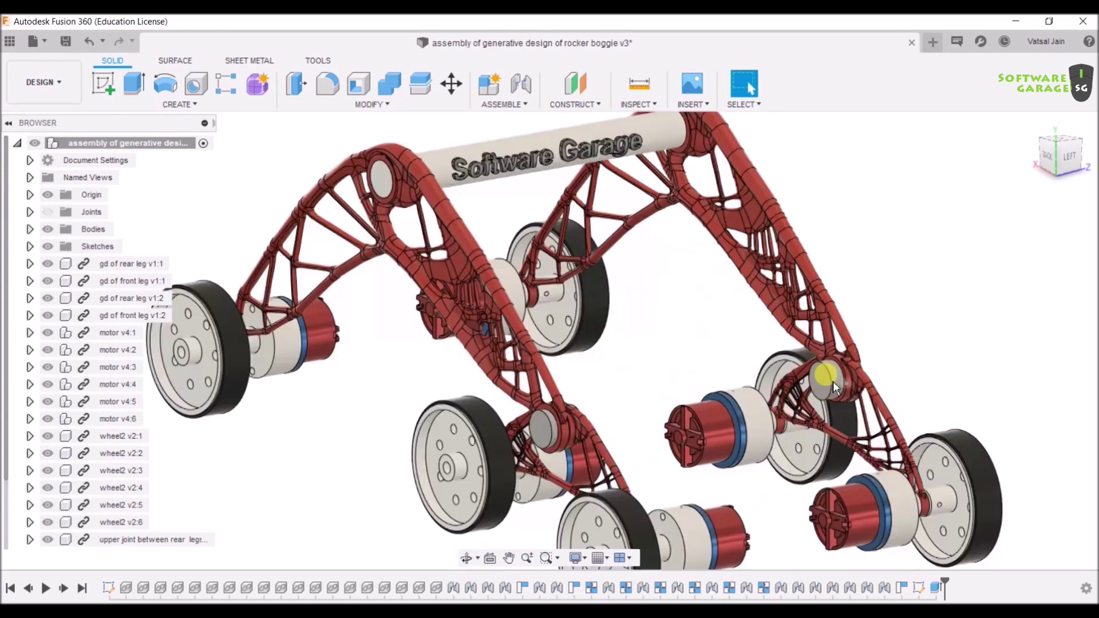
scroll(673, 305, "down", 8)
middle_click_drag(699, 336, 703, 333, "shift")
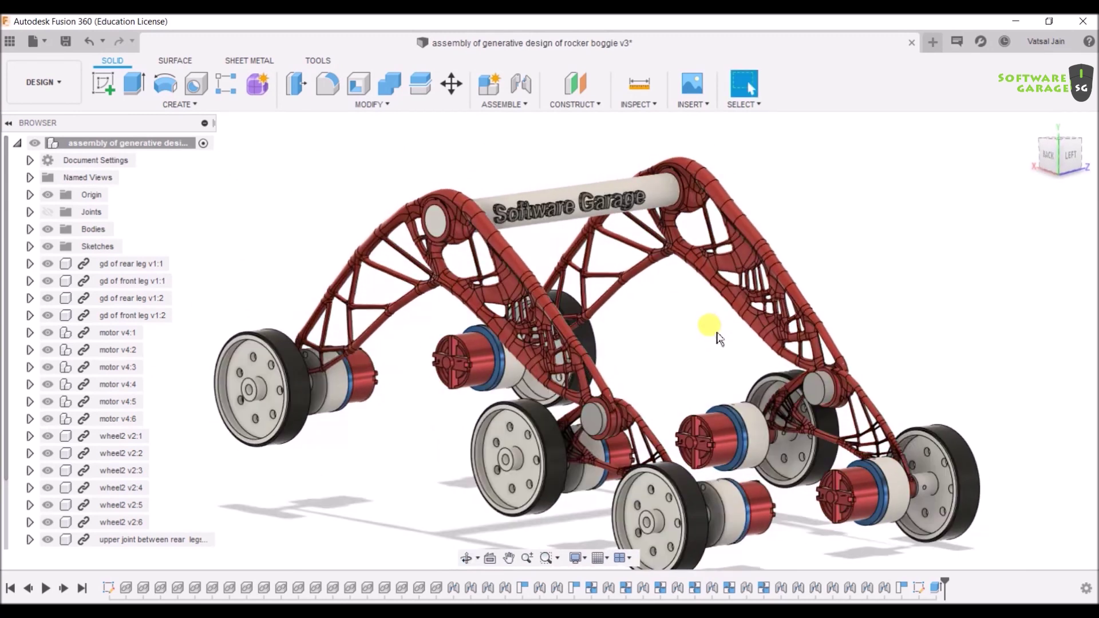
middle_click_drag(909, 450, 969, 338, "shift")
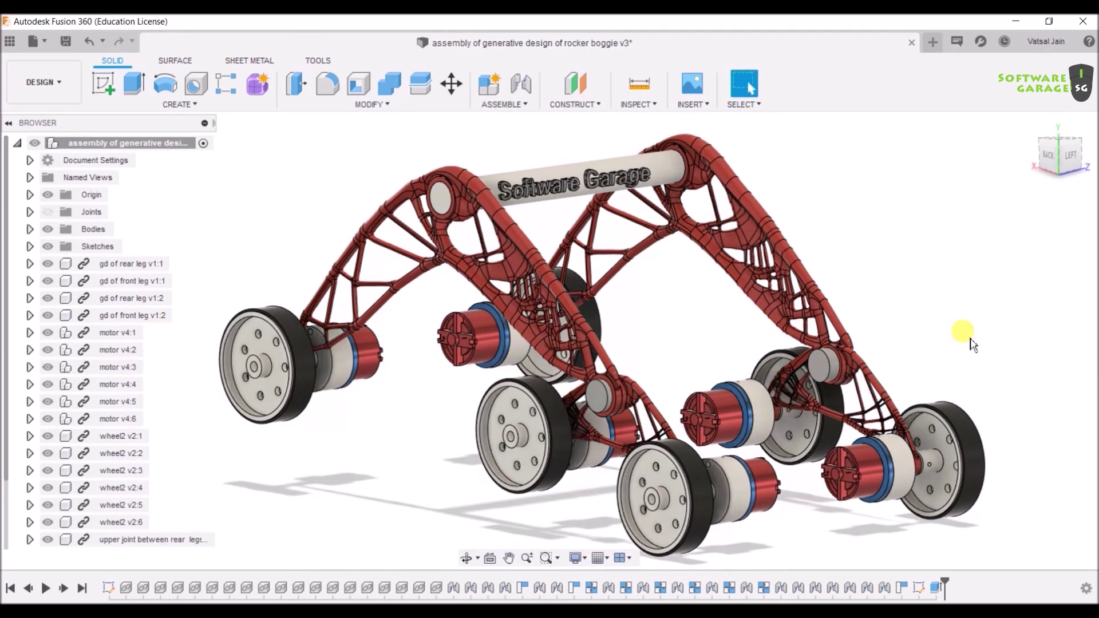
scroll(933, 284, "up", 1)
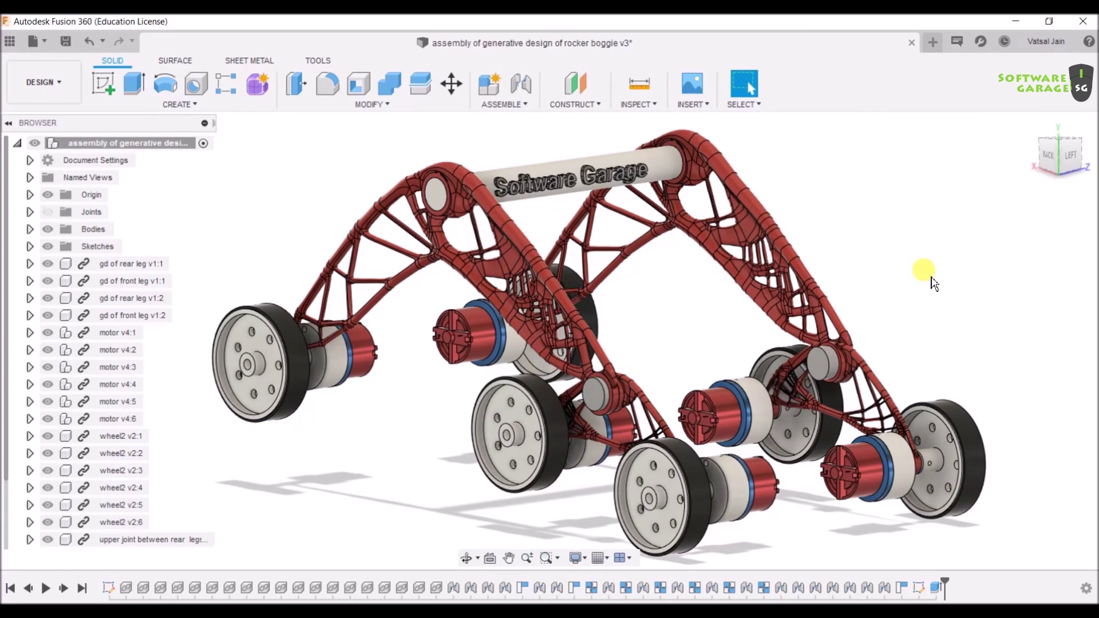
scroll(964, 307, "down", 2)
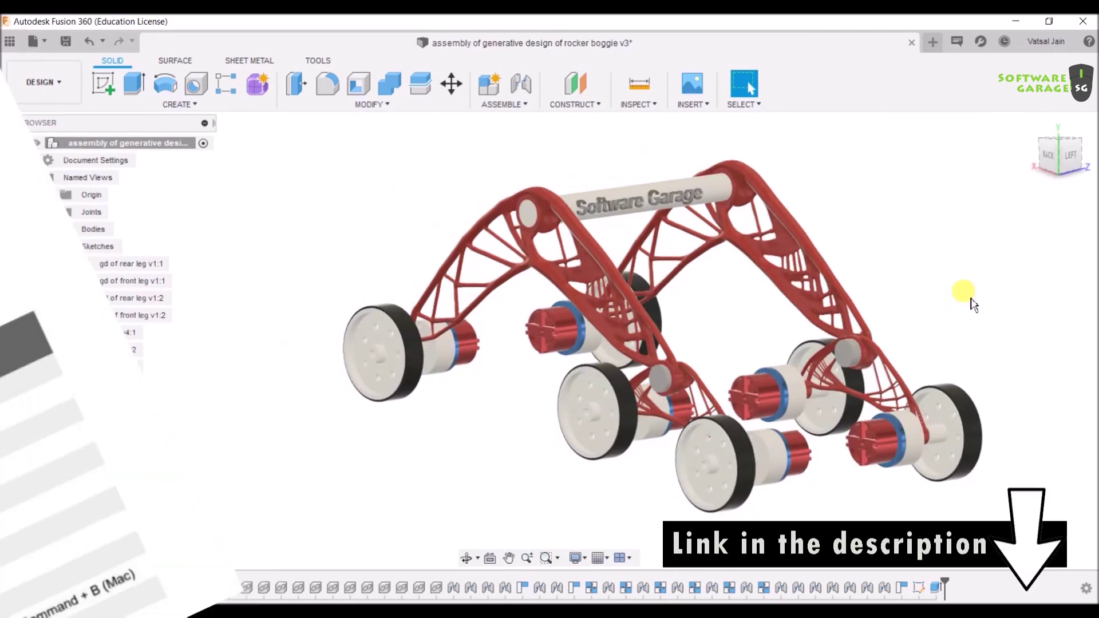